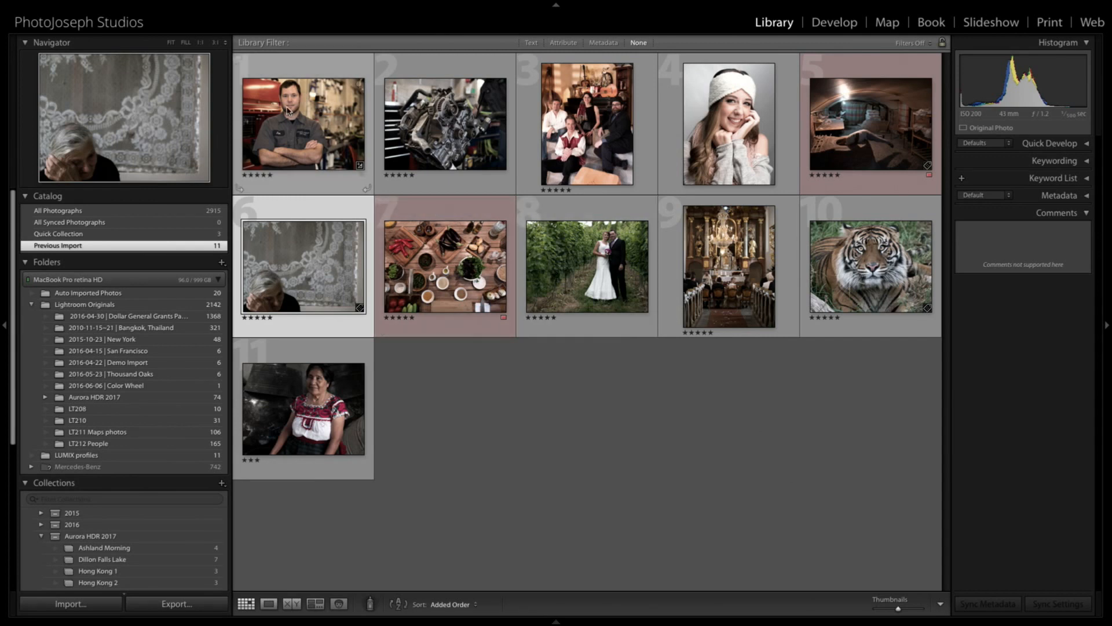
- Filter the previous import by metadata to the DMC-GX8 camera and open the mechanic's portrait in the Develop module
click(592, 44)
click(451, 80)
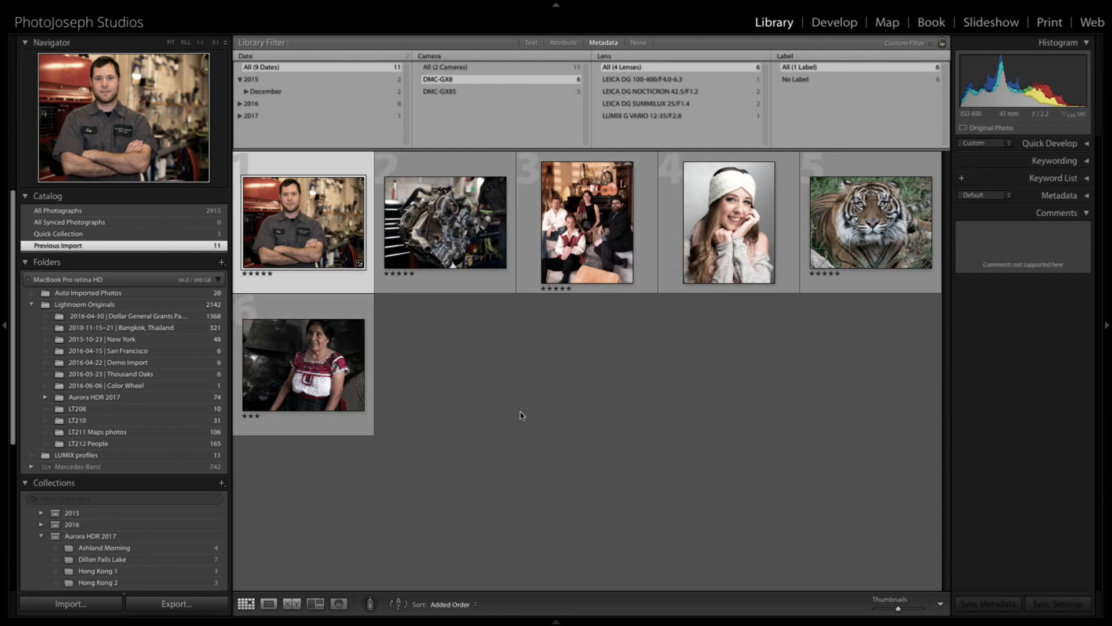
double_click(314, 223)
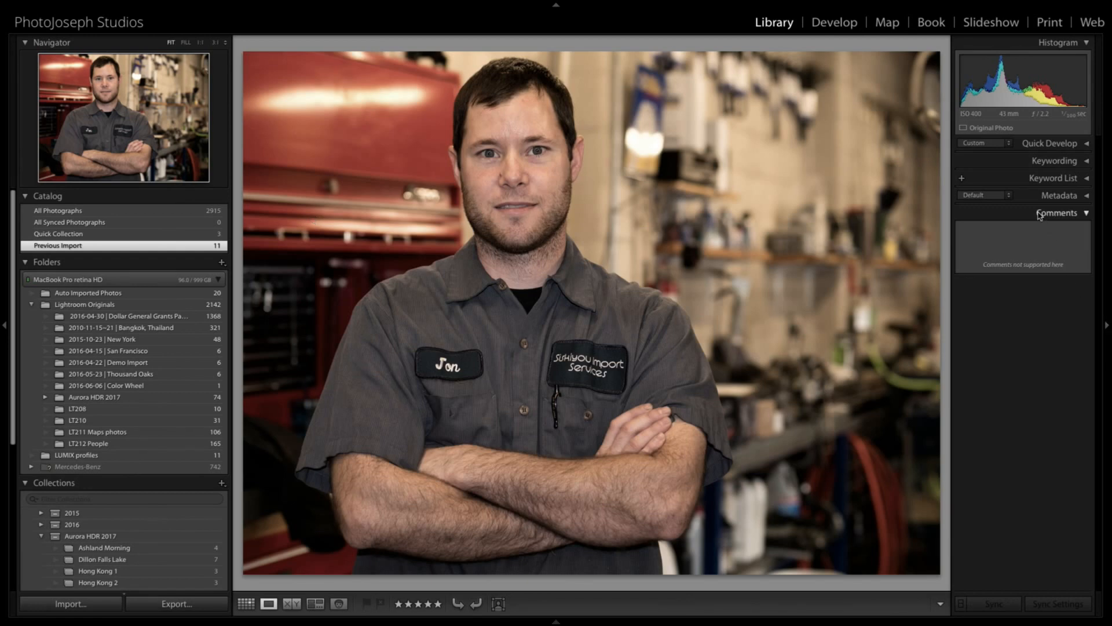
click(845, 25)
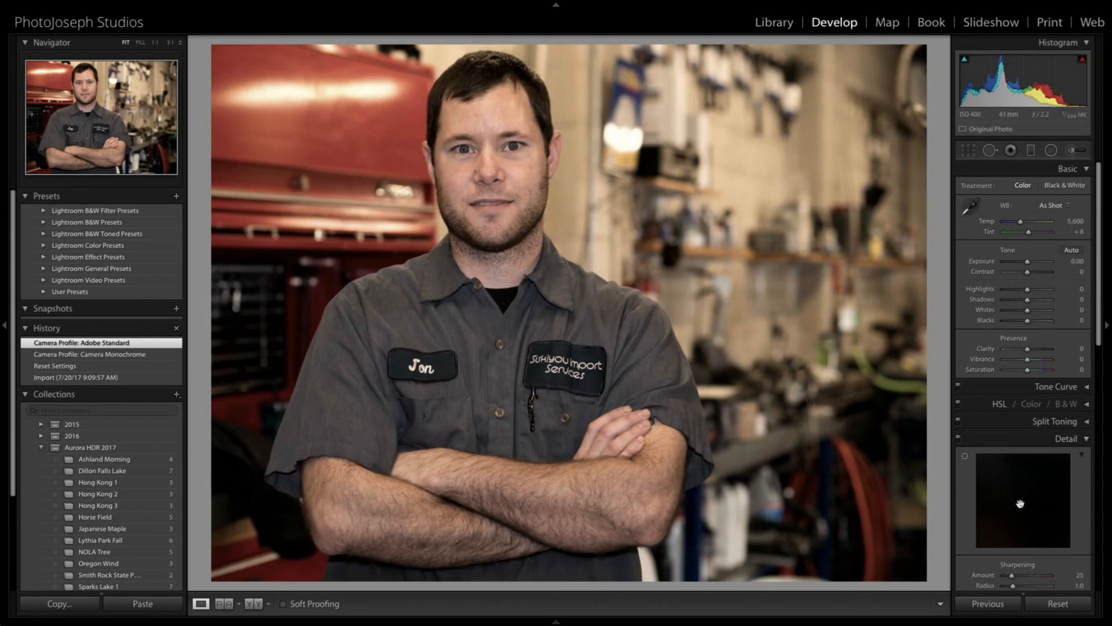
- In the Camera Calibration settings, apply the Camera Natural profile to the mechanic's portrait, then switch it to Camera Portrait
scroll(1030, 504, down, 15)
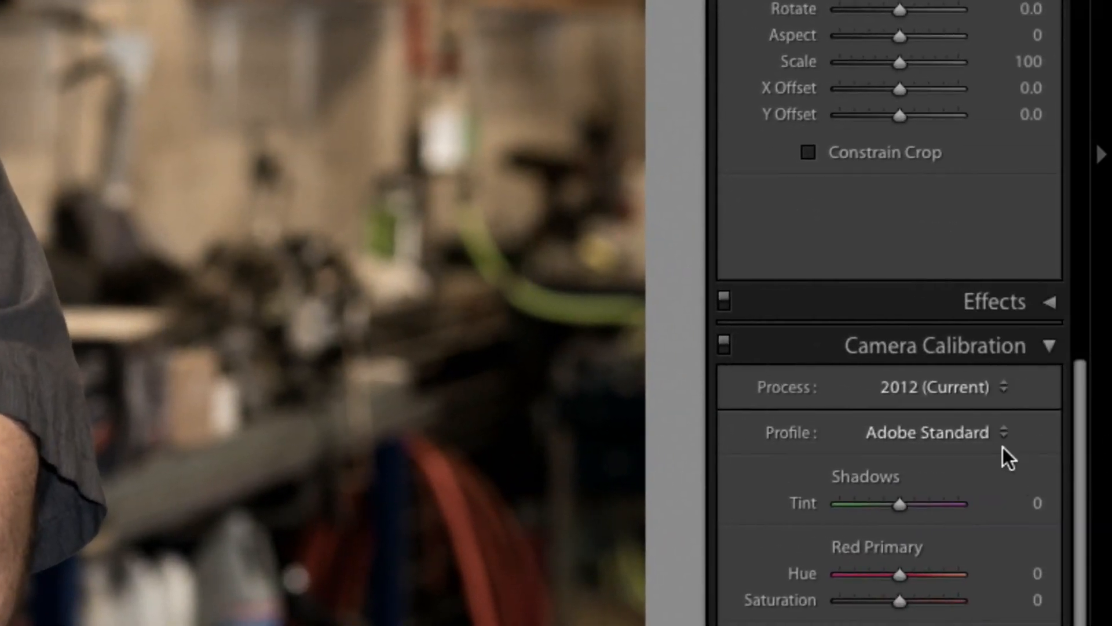
click(1009, 448)
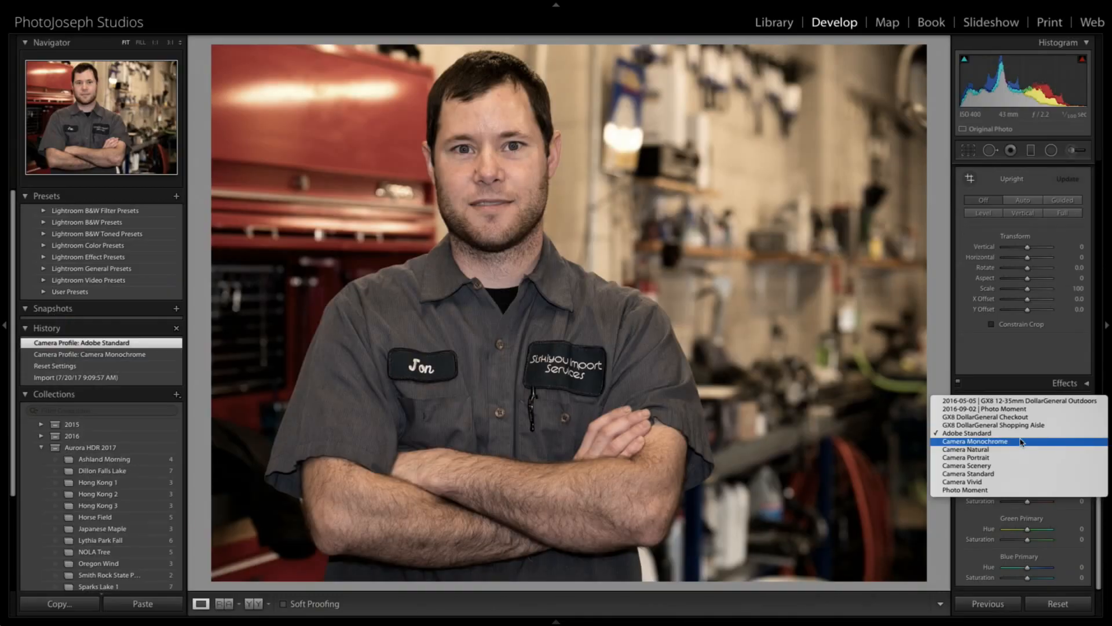
click(1019, 449)
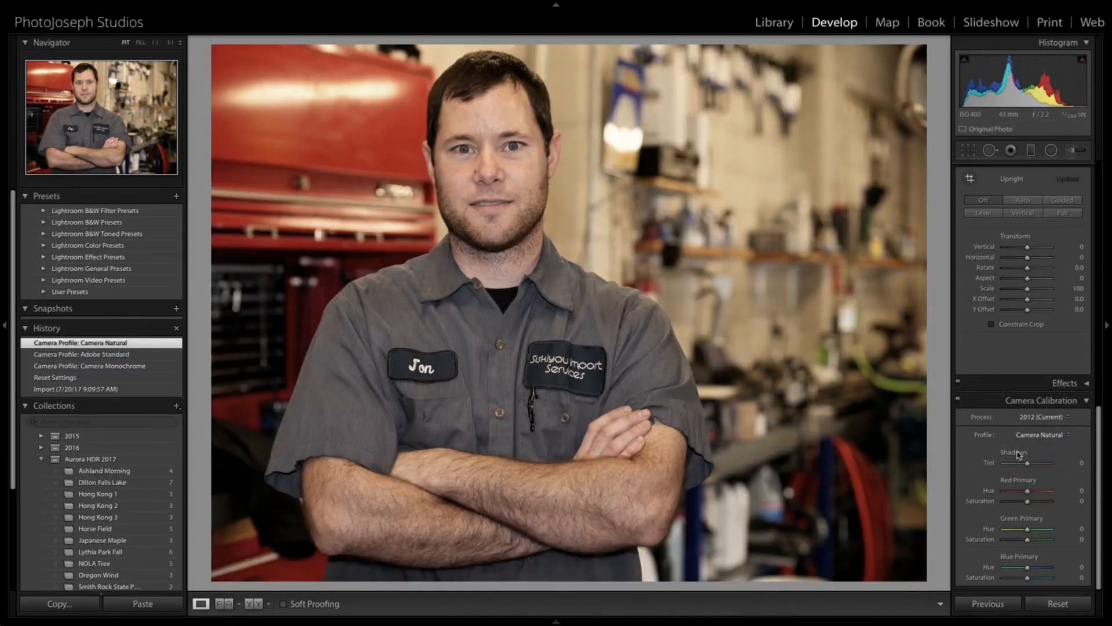
click(1043, 434)
click(1043, 437)
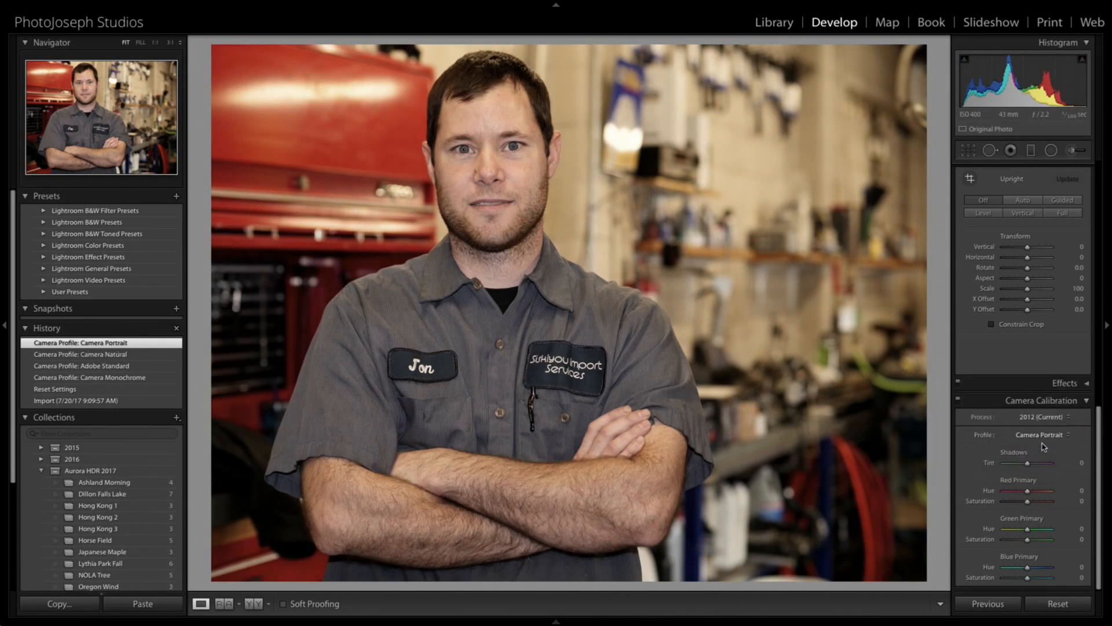
- Compare profiles on the mechanic's portrait by switching back to Camera Natural and again to Camera Portrait
click(1031, 435)
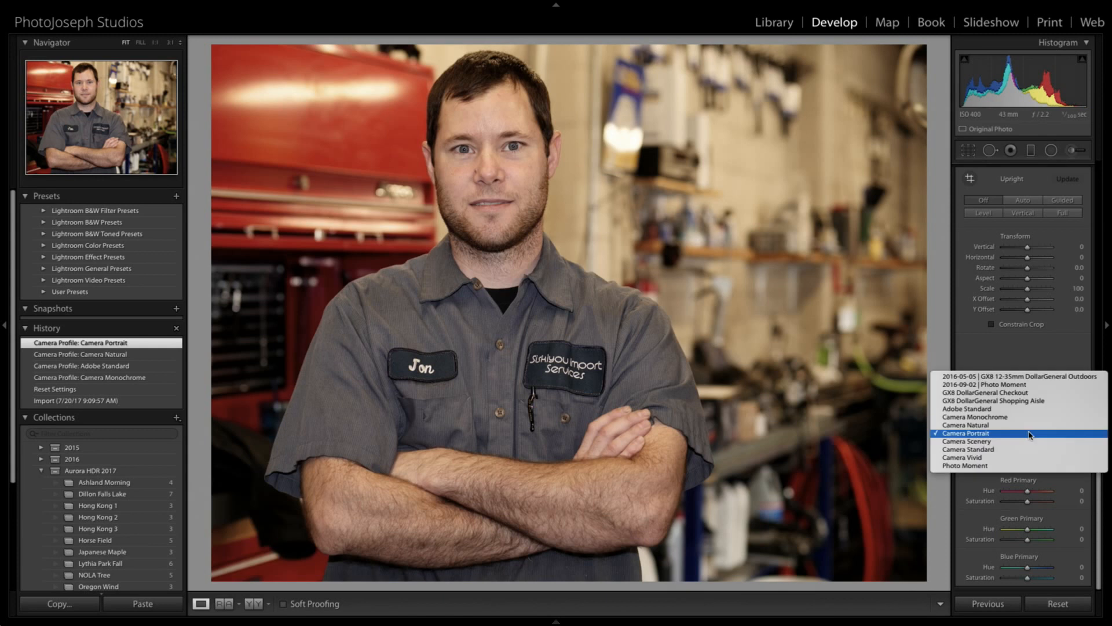
click(1029, 427)
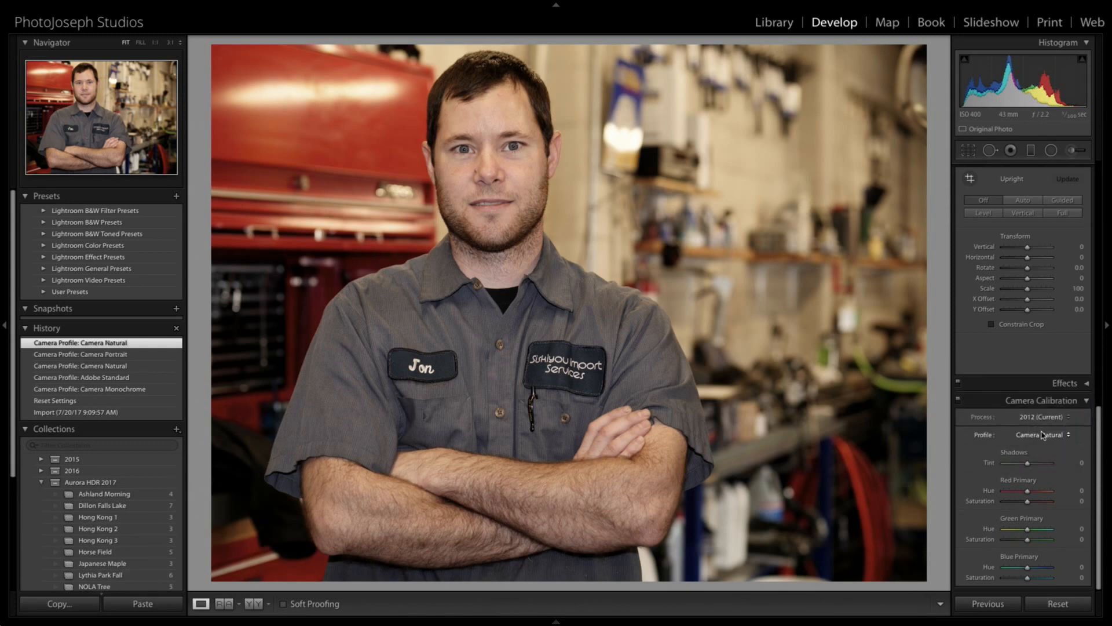
click(1041, 435)
click(1039, 441)
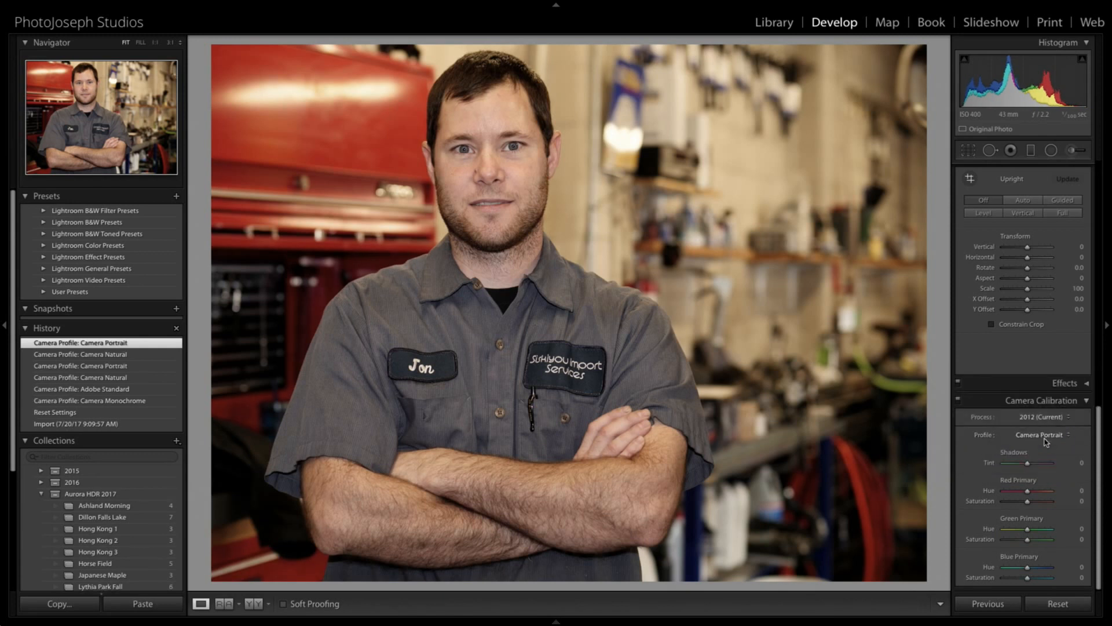
- Try the Camera Scenery profile on the mechanic's portrait, followed by Camera Standard
click(1036, 438)
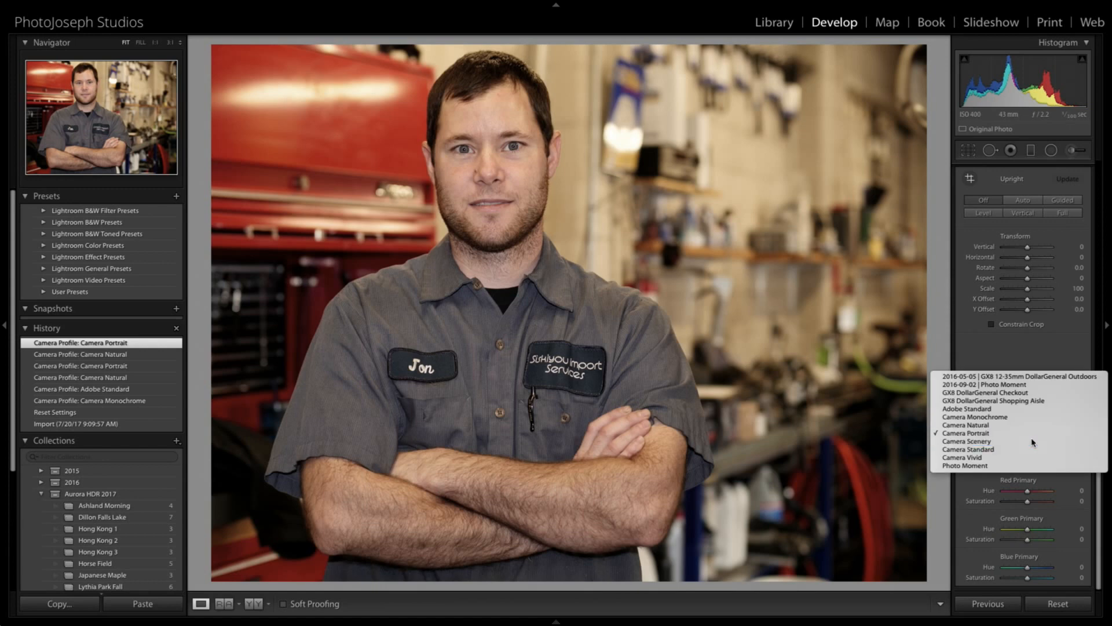
click(1034, 442)
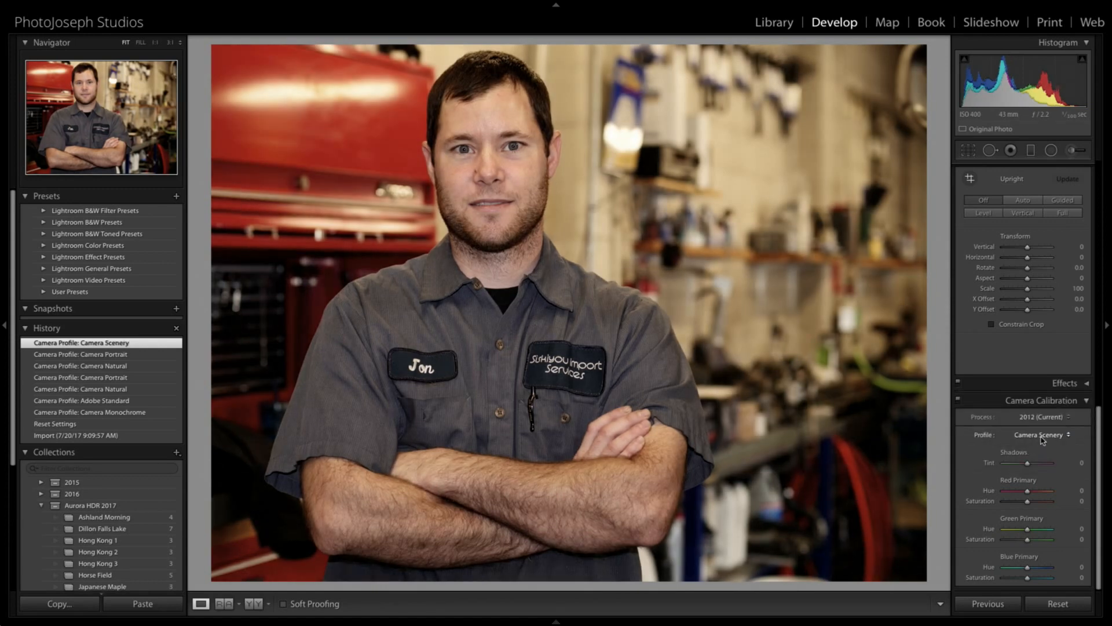
click(1045, 438)
click(1046, 441)
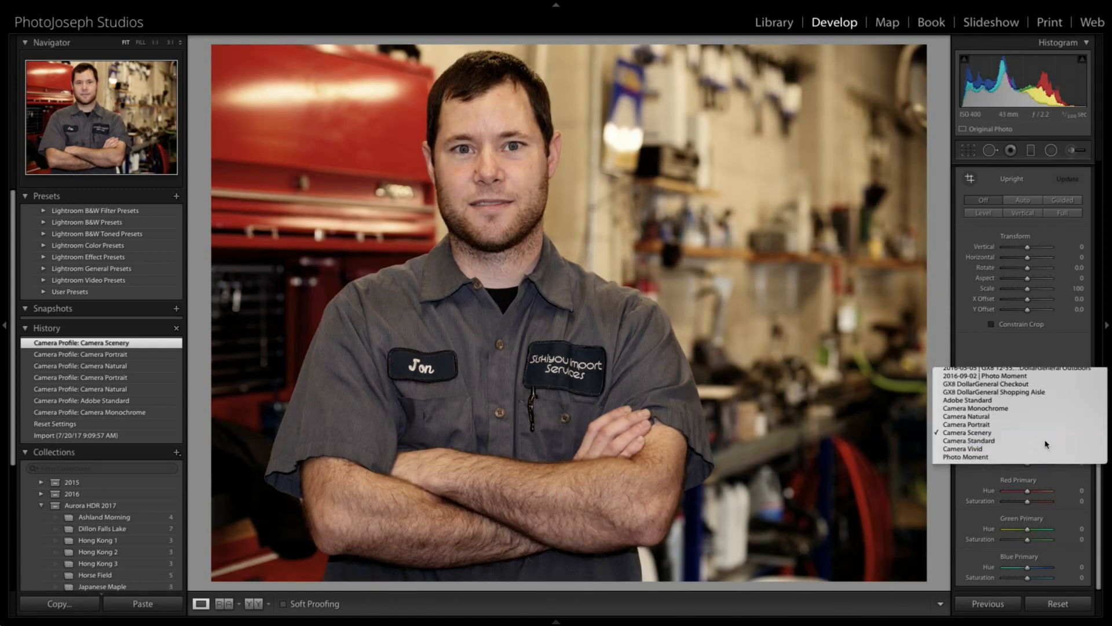
- Compare Camera Natural with Camera Standard on the mechanic's portrait, ending on Camera Standard
click(1043, 439)
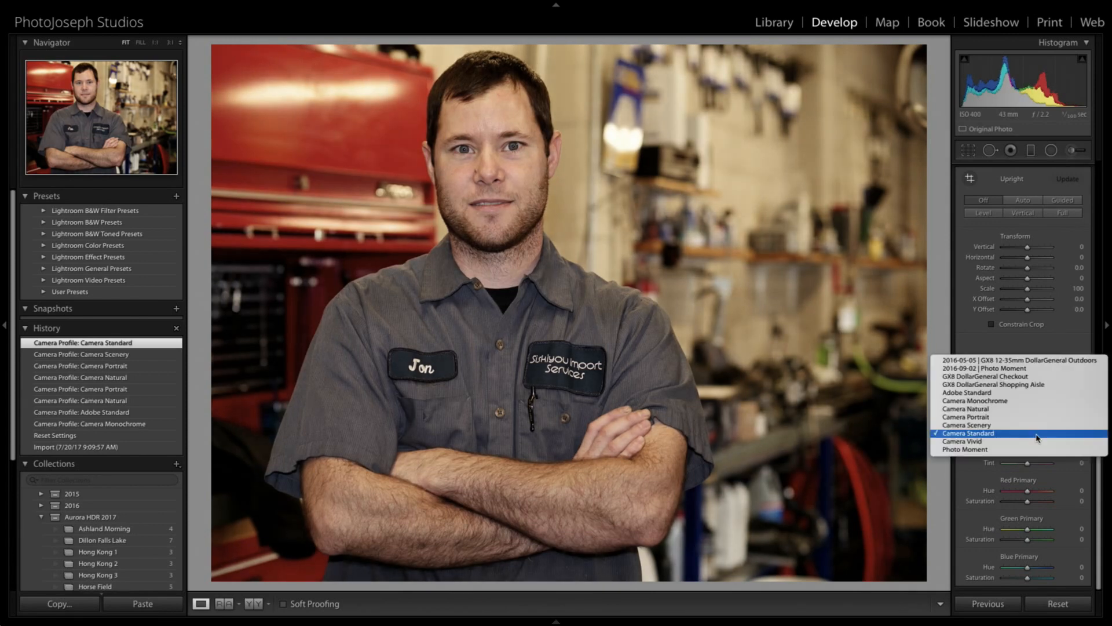
click(1029, 410)
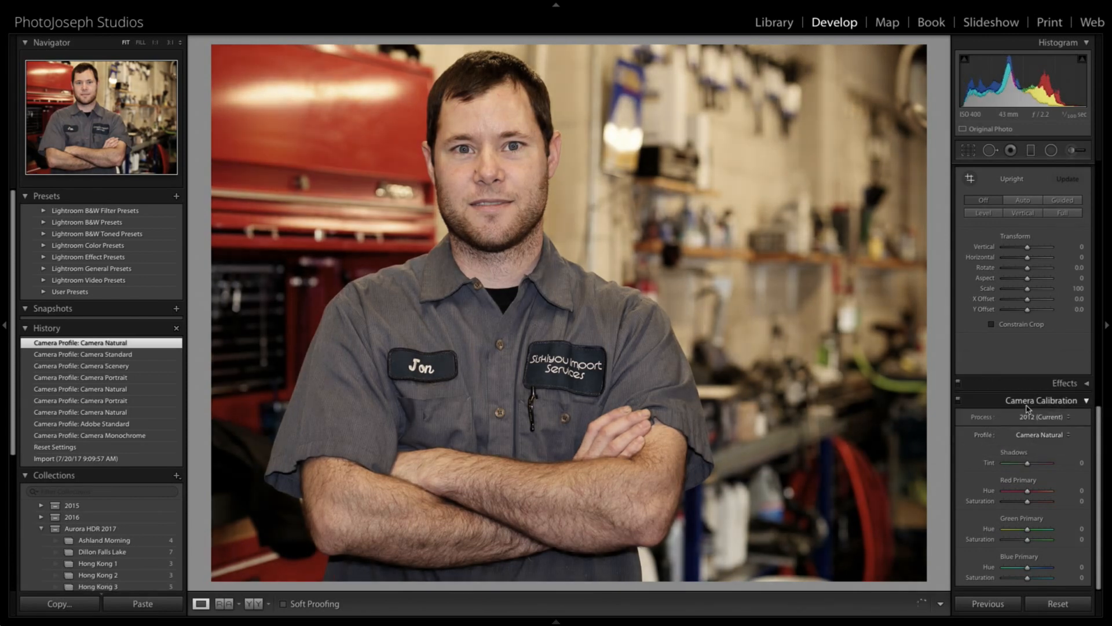
click(1039, 435)
click(1040, 462)
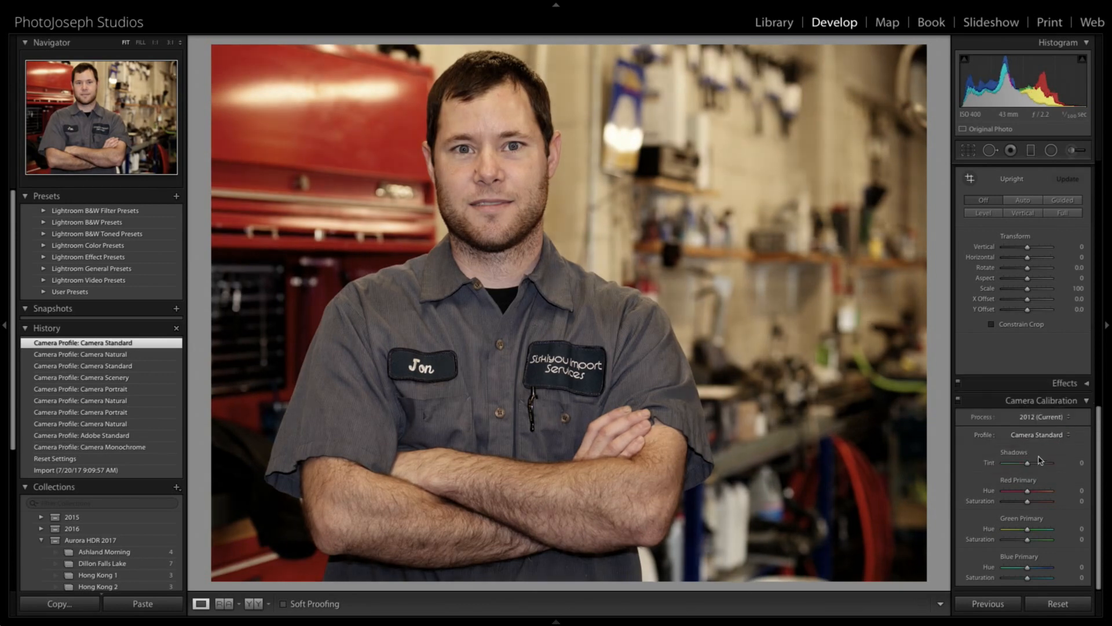
- Try the Camera Vivid profile on the mechanic's portrait, followed by Camera Monochrome
click(1030, 436)
click(1031, 442)
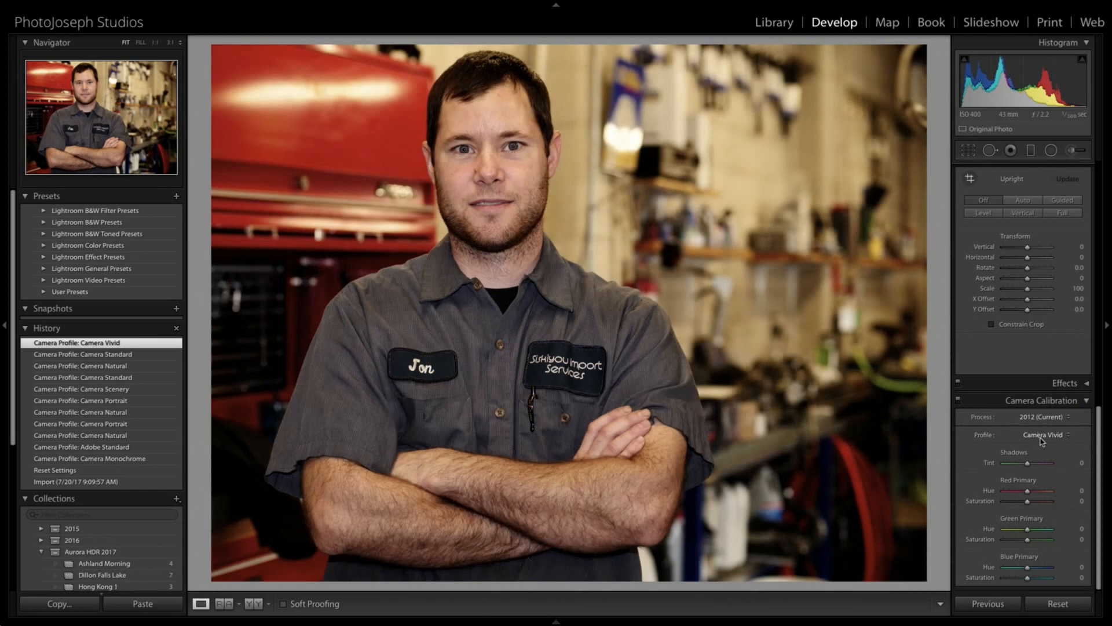
click(1063, 437)
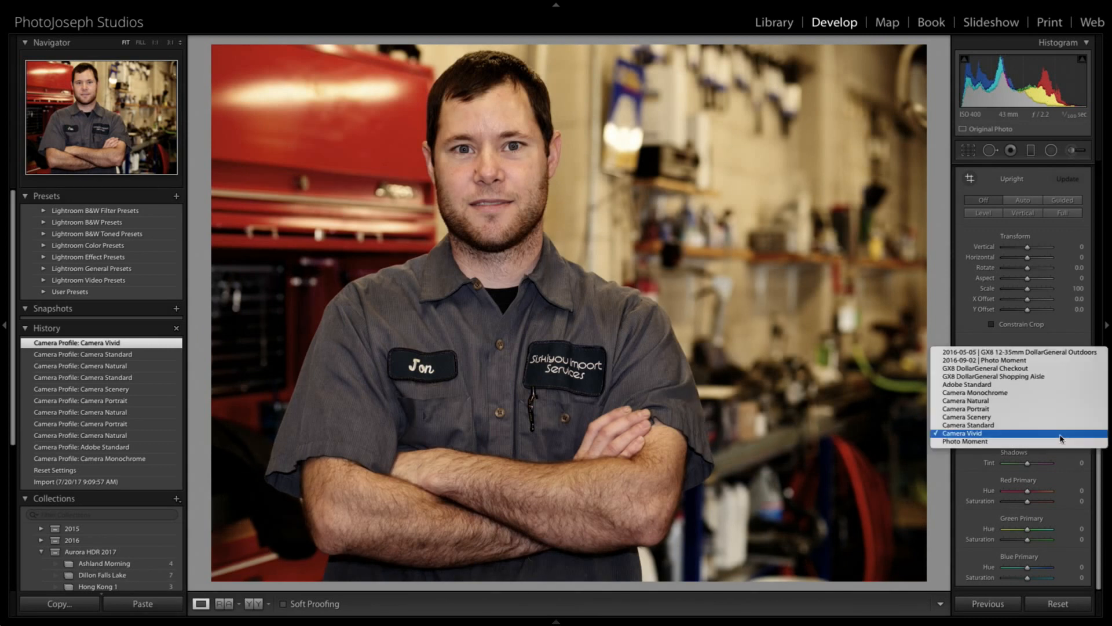
click(1019, 394)
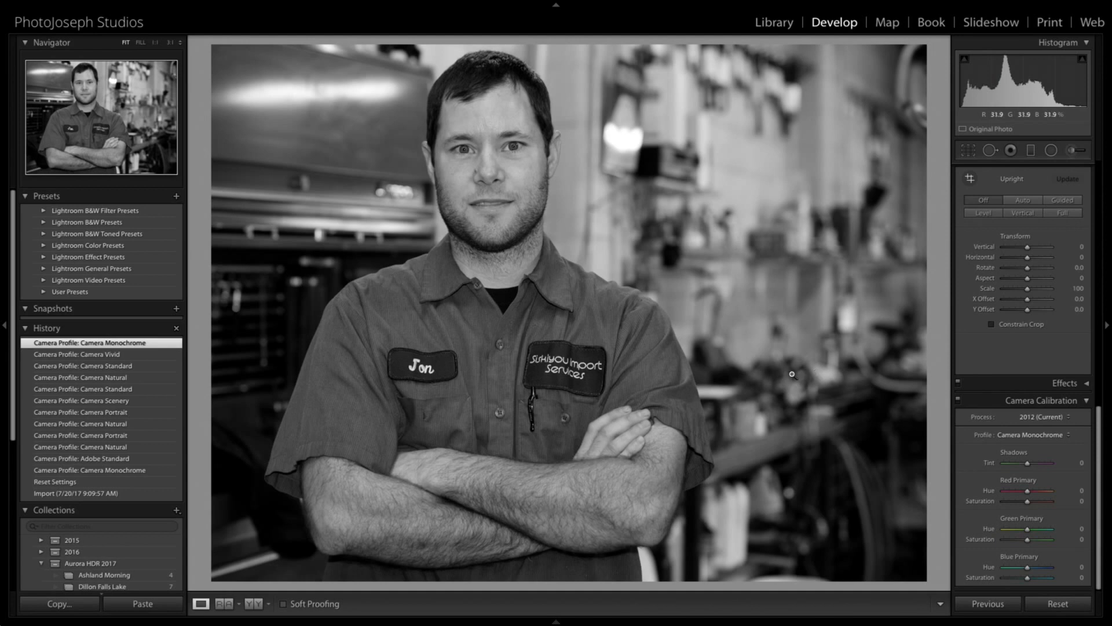
- Set the mechanic's portrait to the Camera Portrait profile
click(1034, 435)
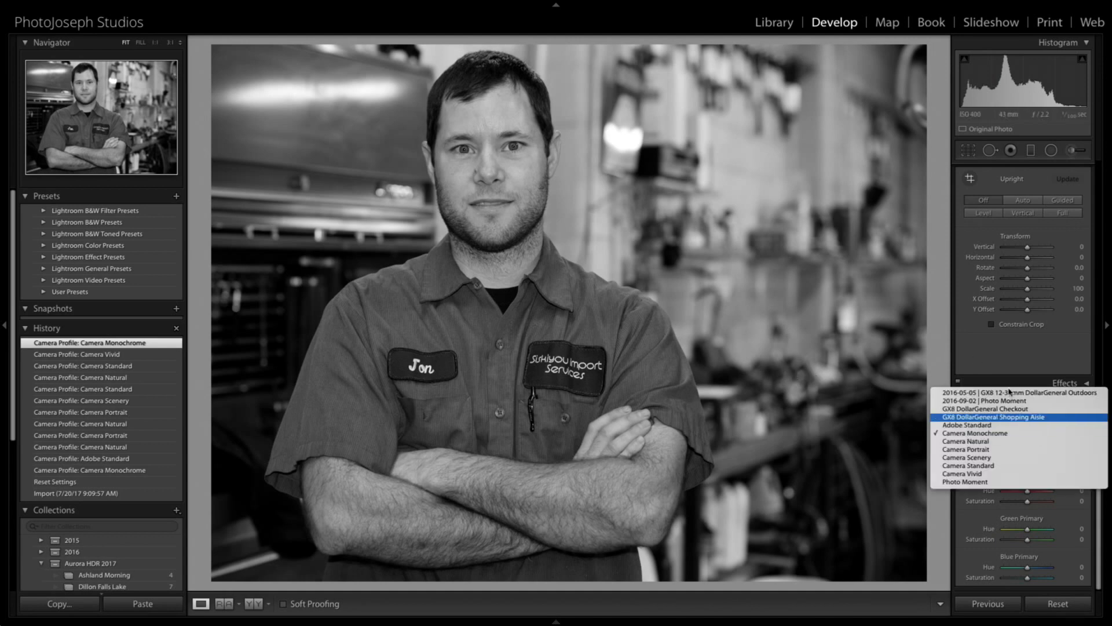
click(1010, 448)
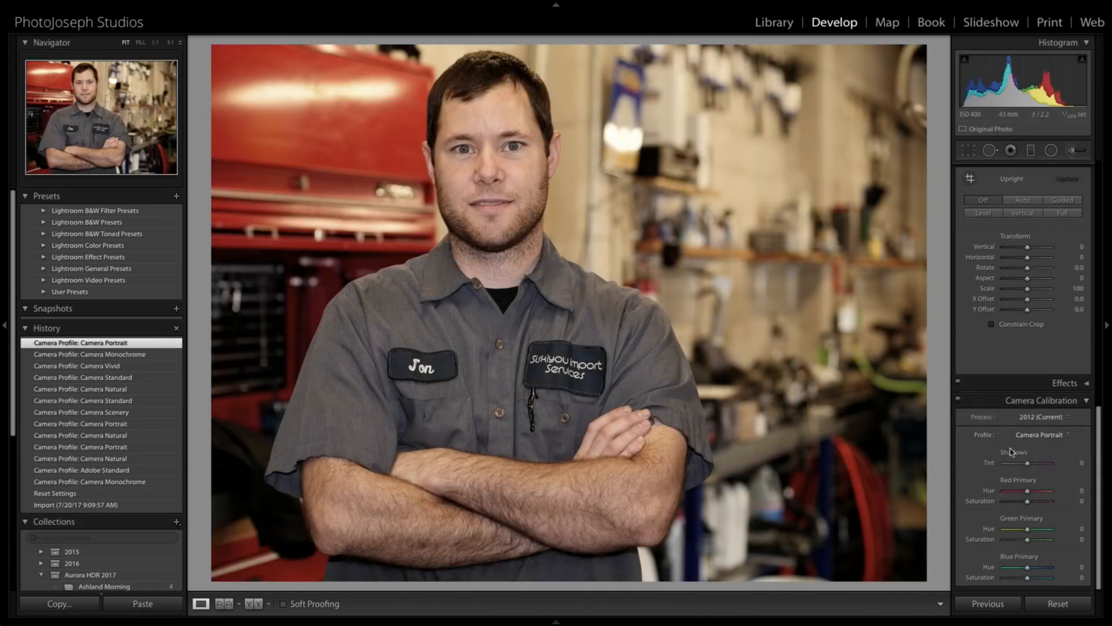
- Go to the next photo, showing the engine, and set its camera profile to Camera Vivid
key(Right)
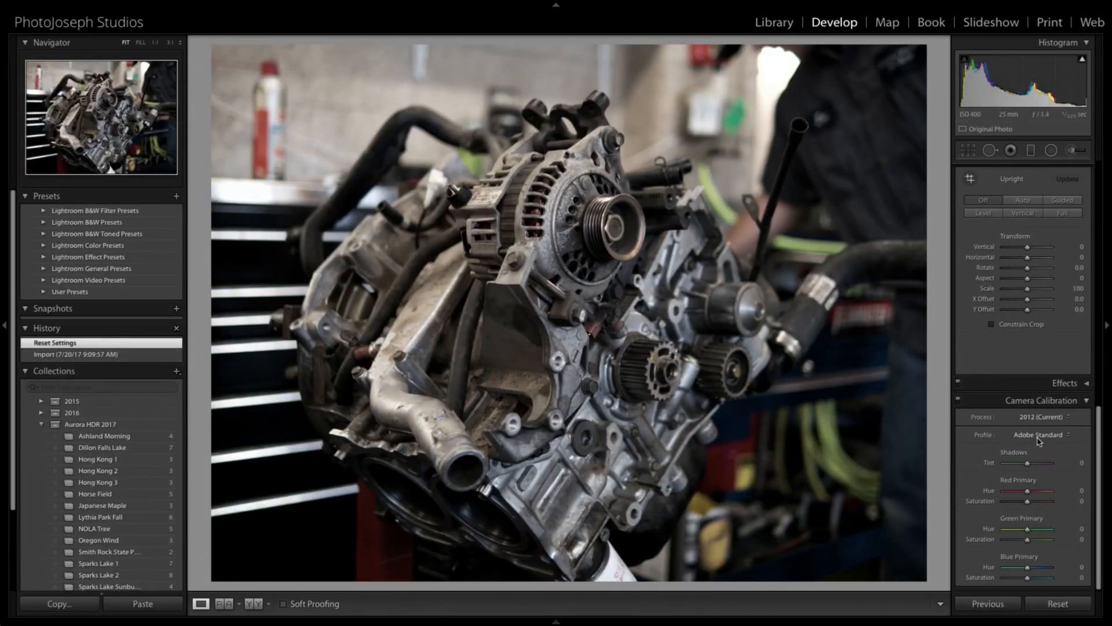
click(1045, 436)
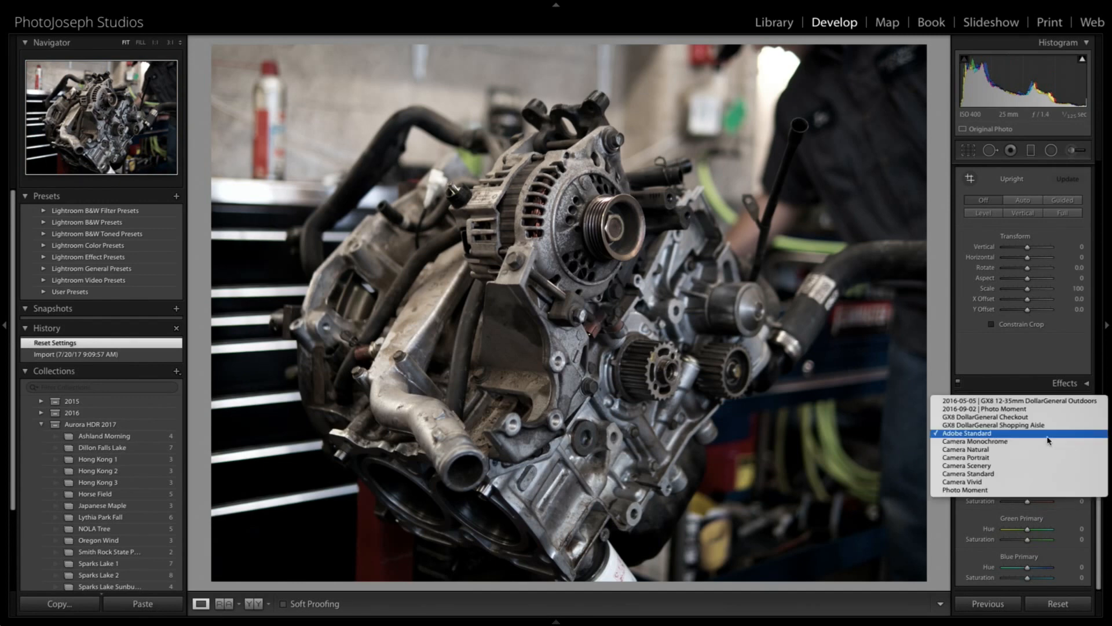
click(1038, 481)
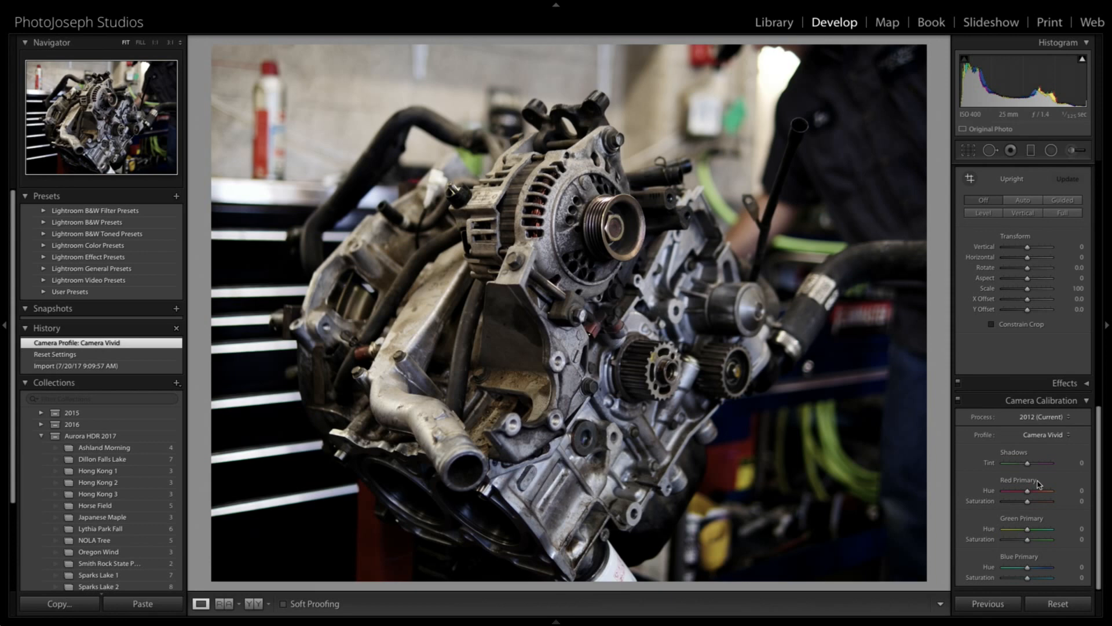
- Go to the band group photo, try the Camera Natural profile and settle on Camera Portrait
key(Right)
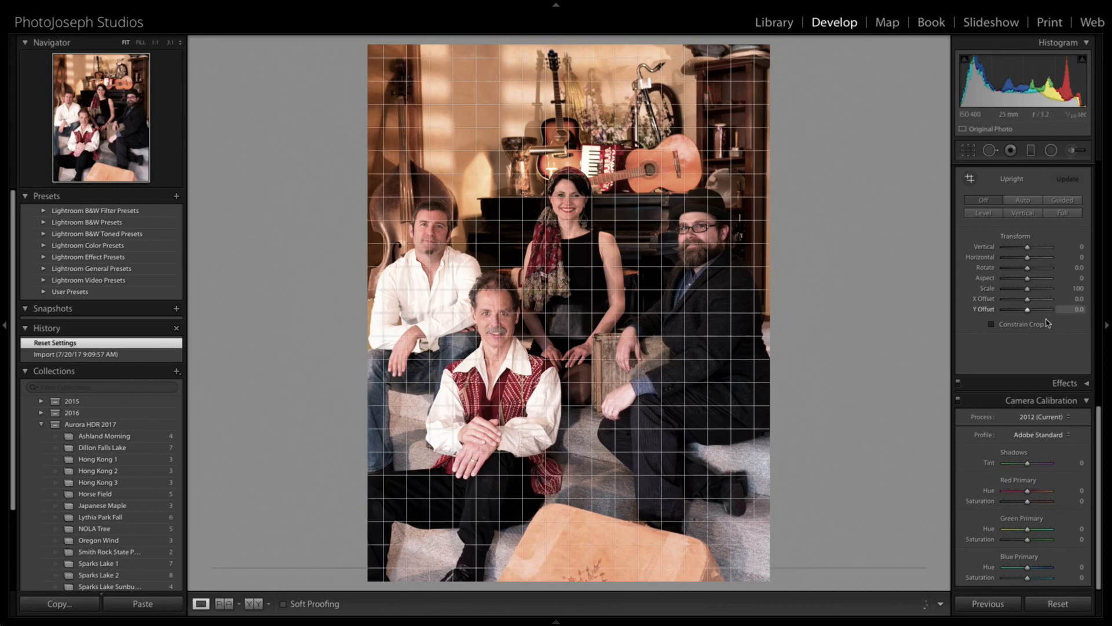
click(1039, 434)
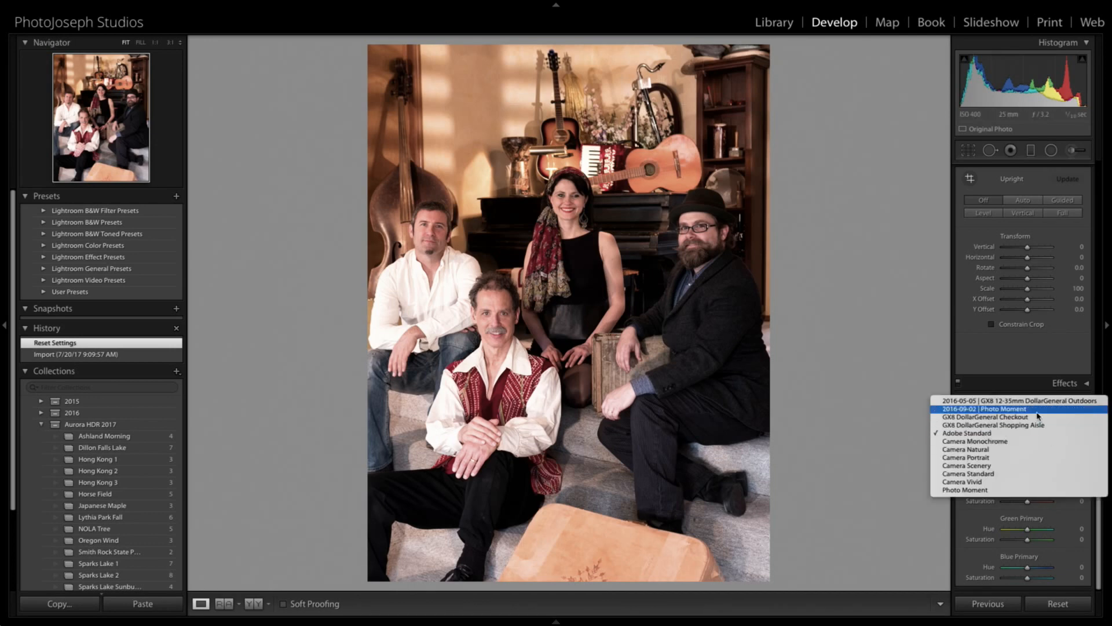
click(1043, 450)
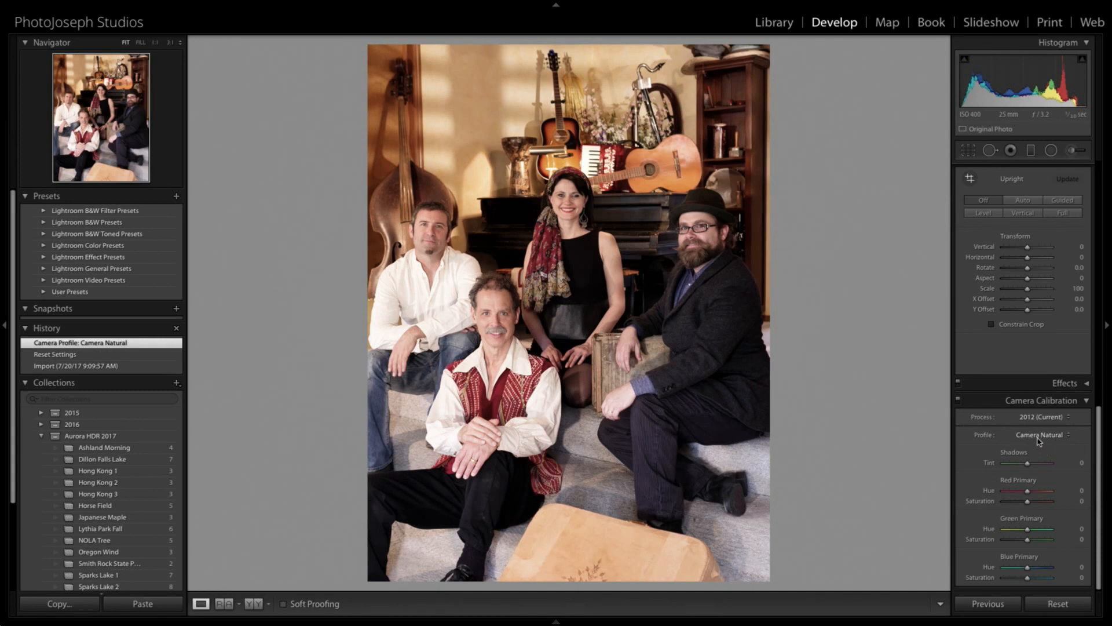
click(1040, 435)
click(1050, 444)
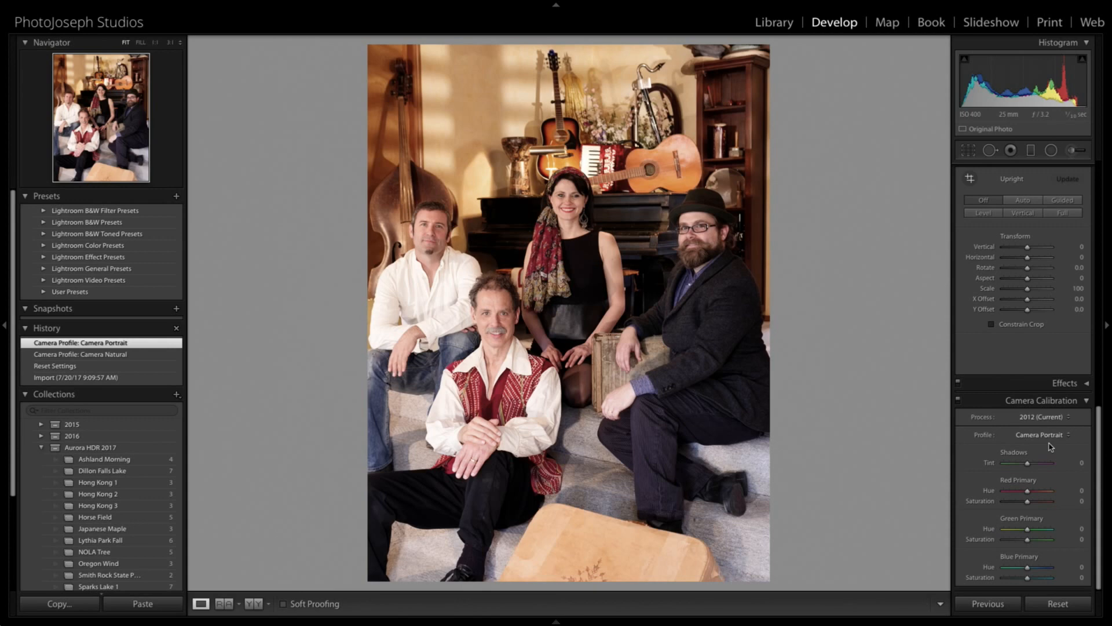
- Go to the portrait of the woman in the knit headband and apply the Camera Portrait profile
key(Right)
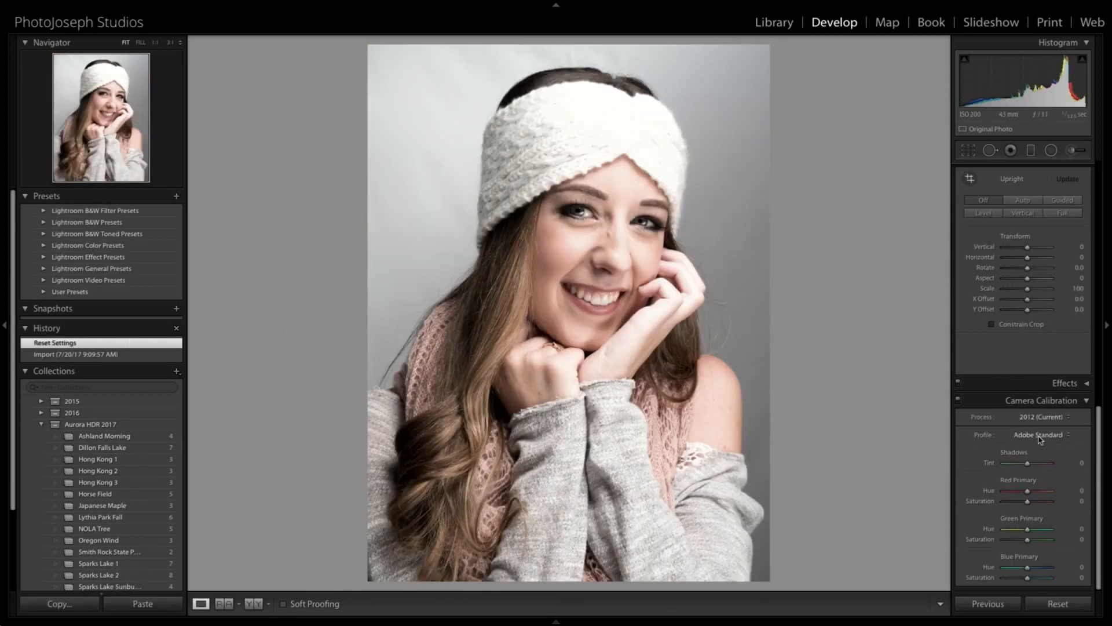
click(1051, 436)
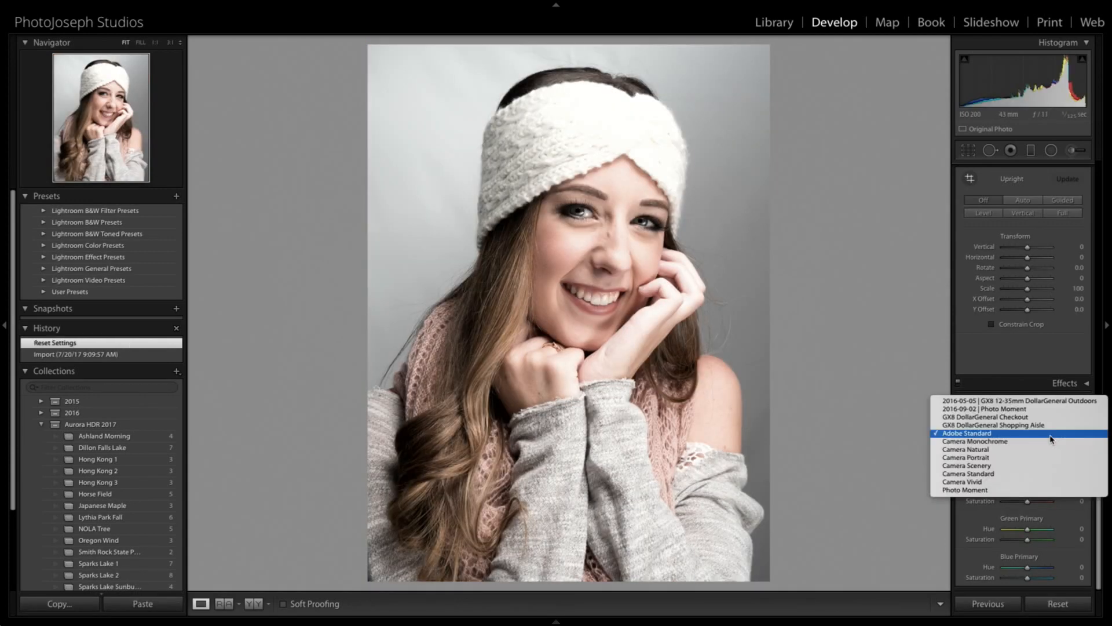
click(1009, 459)
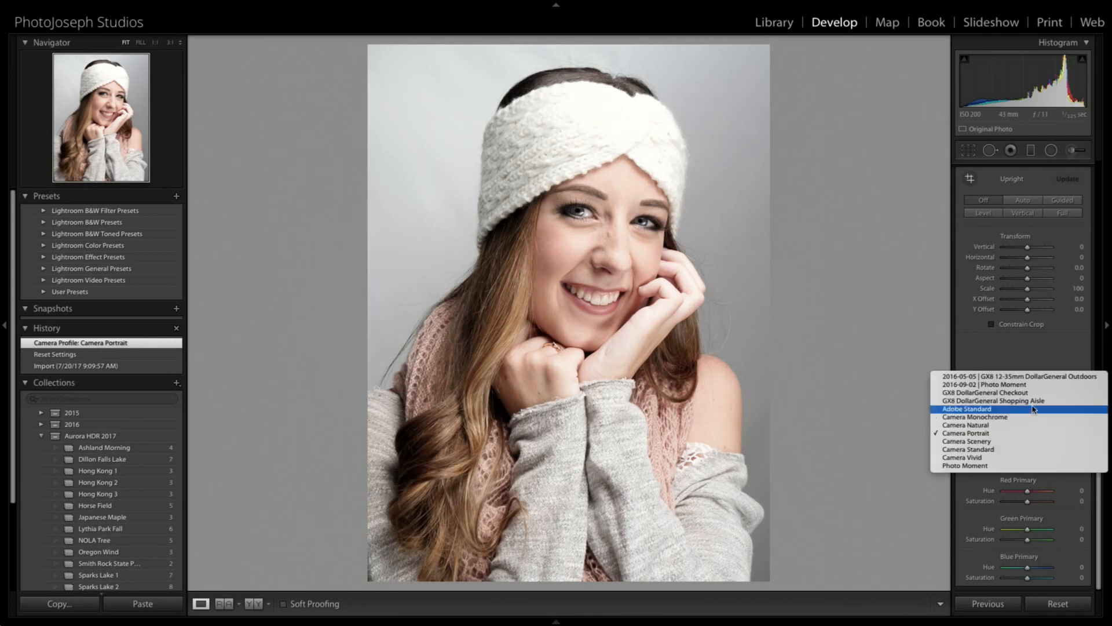
- Compare the woman's portrait with the Adobe Standard profile and return it to Camera Portrait
click(1016, 412)
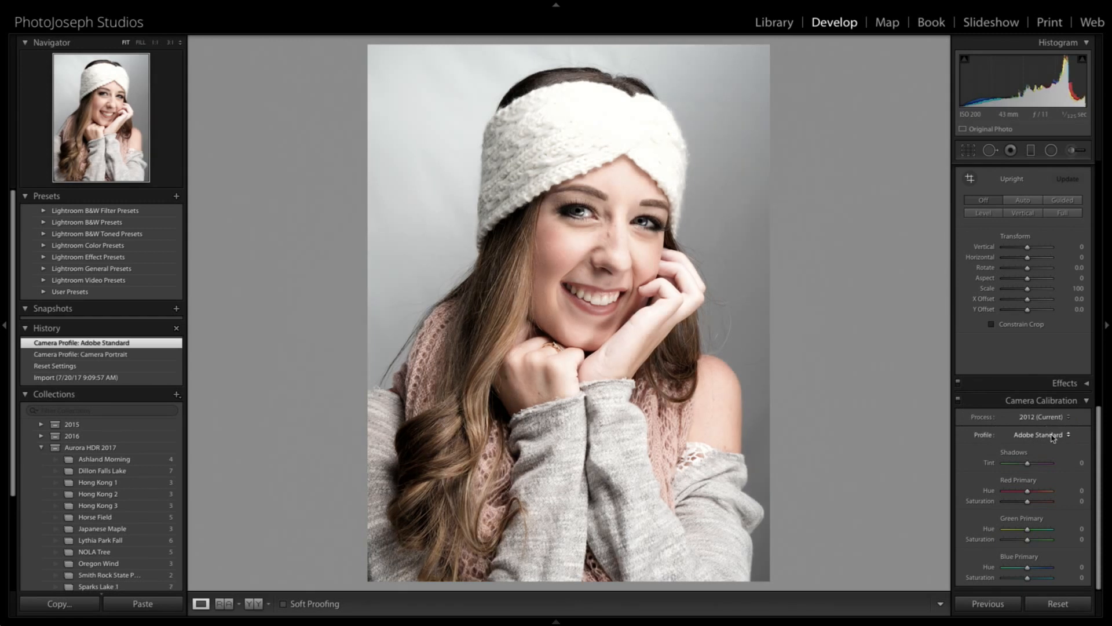
click(1050, 436)
click(1052, 457)
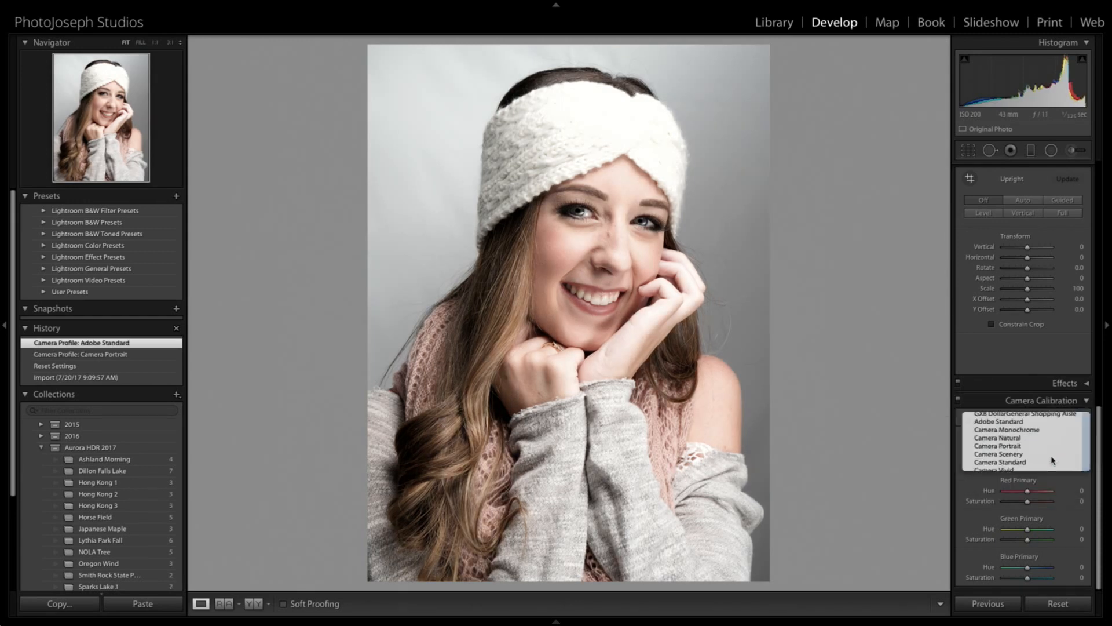
- Set the woman's portrait to the Camera Monochrome profile
click(1034, 436)
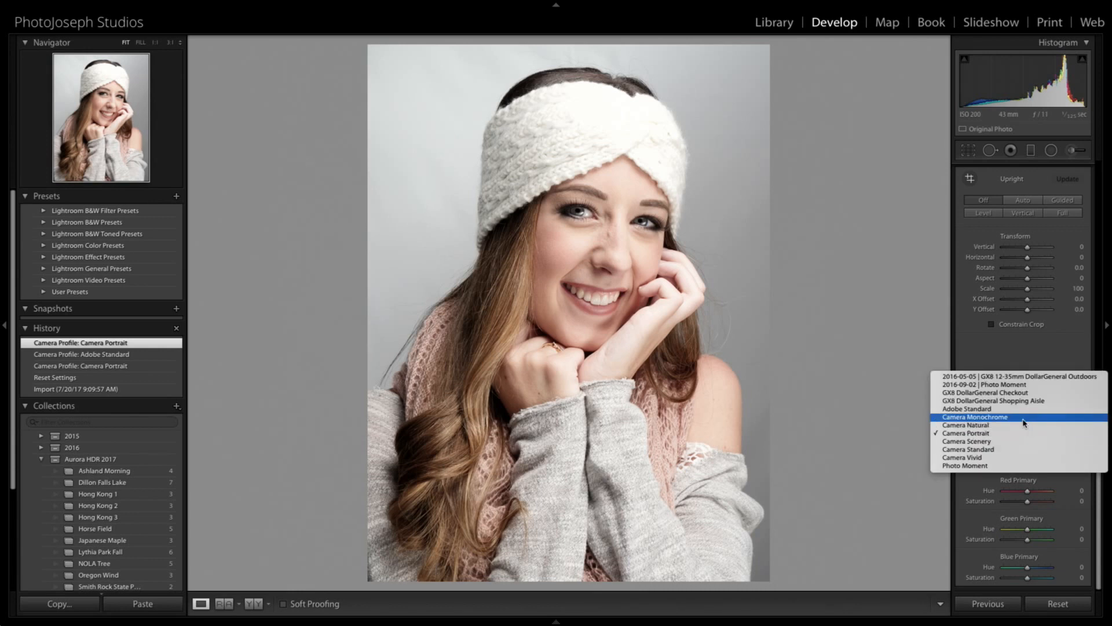
click(1024, 417)
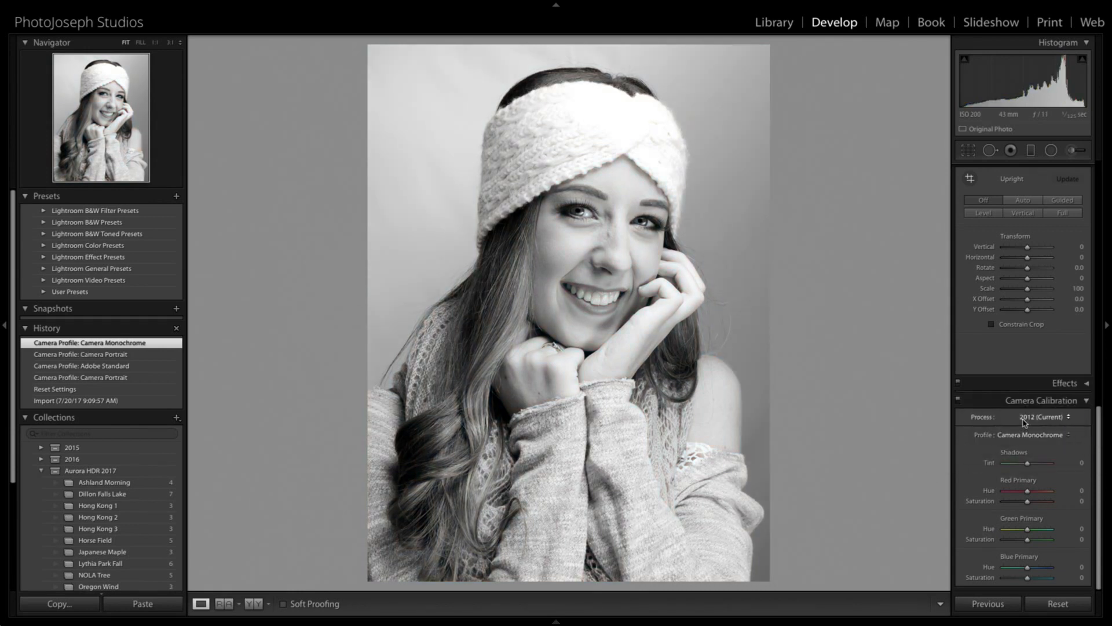
- Go to the tiger photo and apply the Camera Vivid profile in Camera Calibration
key(Right)
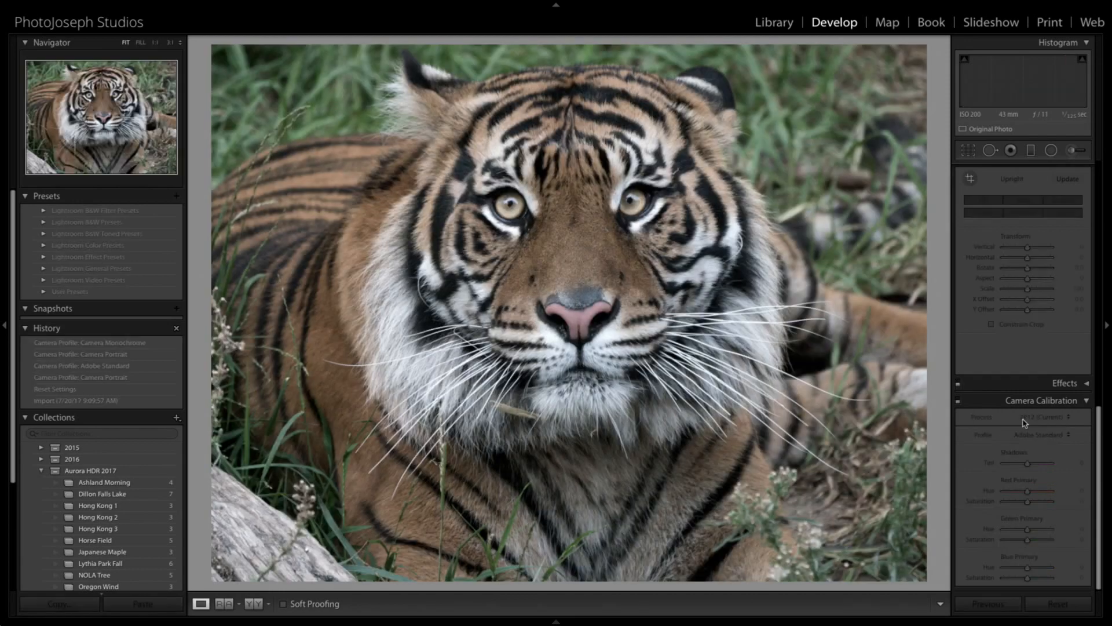
click(1052, 436)
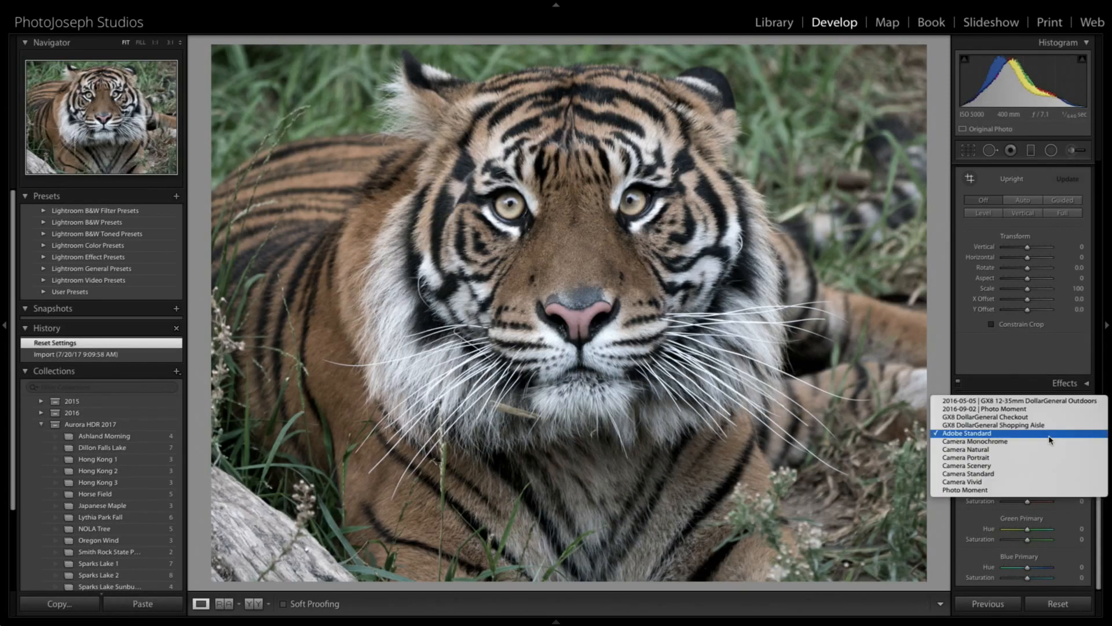
click(1054, 481)
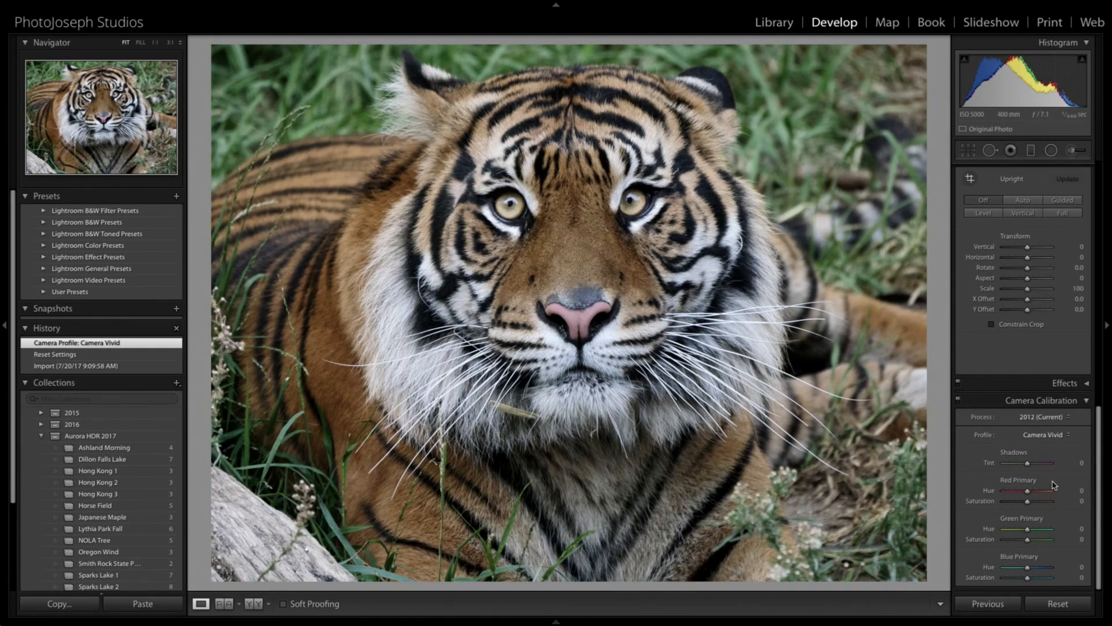
click(1032, 437)
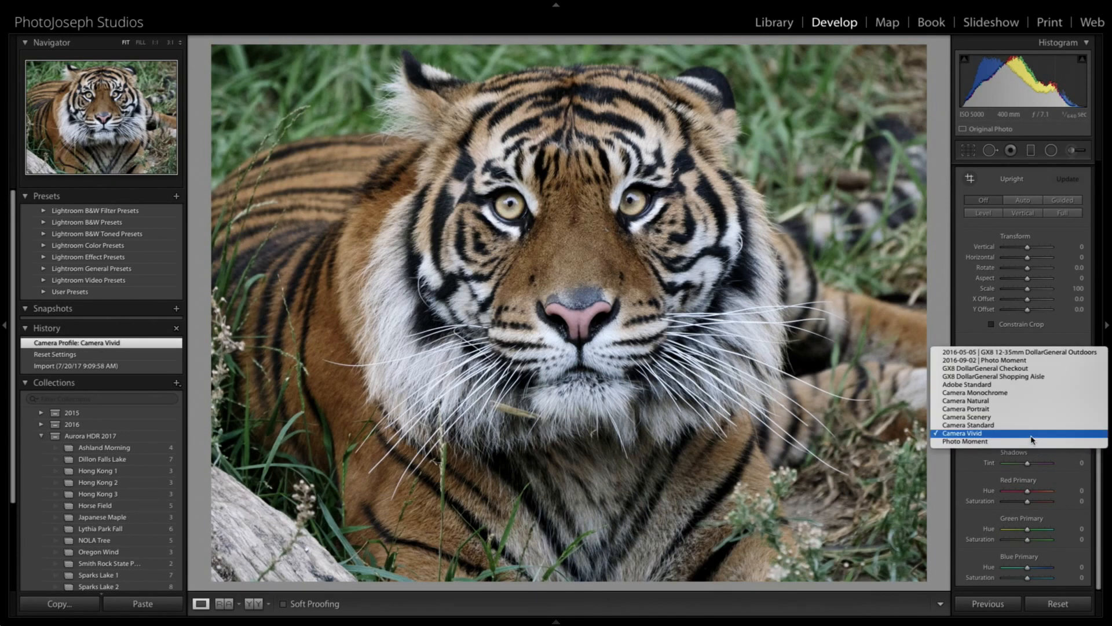
click(431, 2)
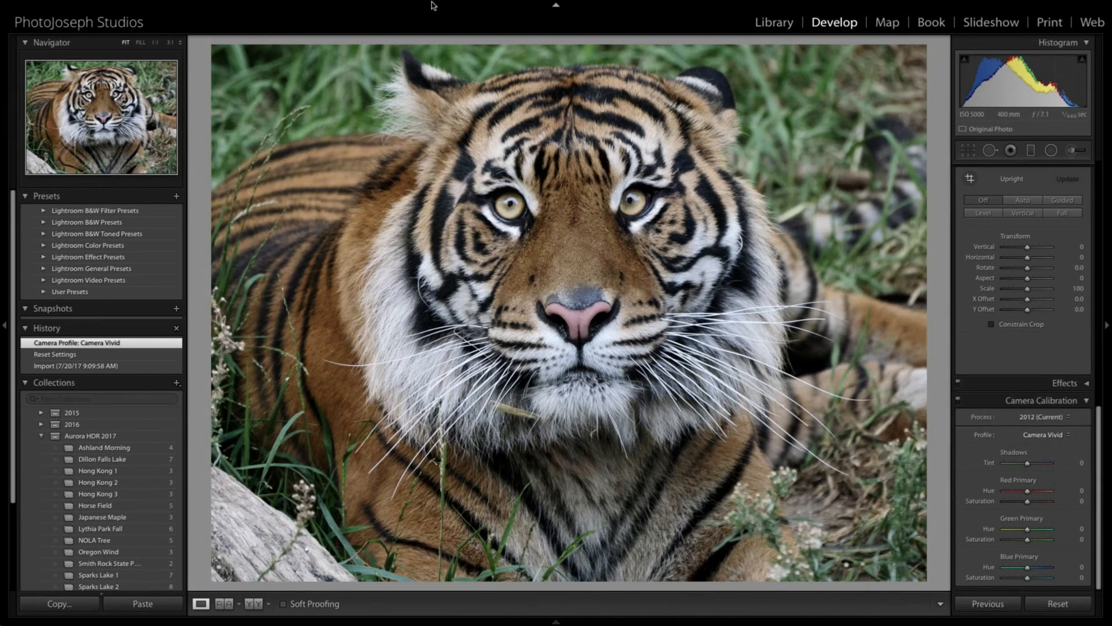
- Filter the library to DMC-GX85 photos and open the elderly woman in front of the lace curtain for developing
key(g)
click(429, 94)
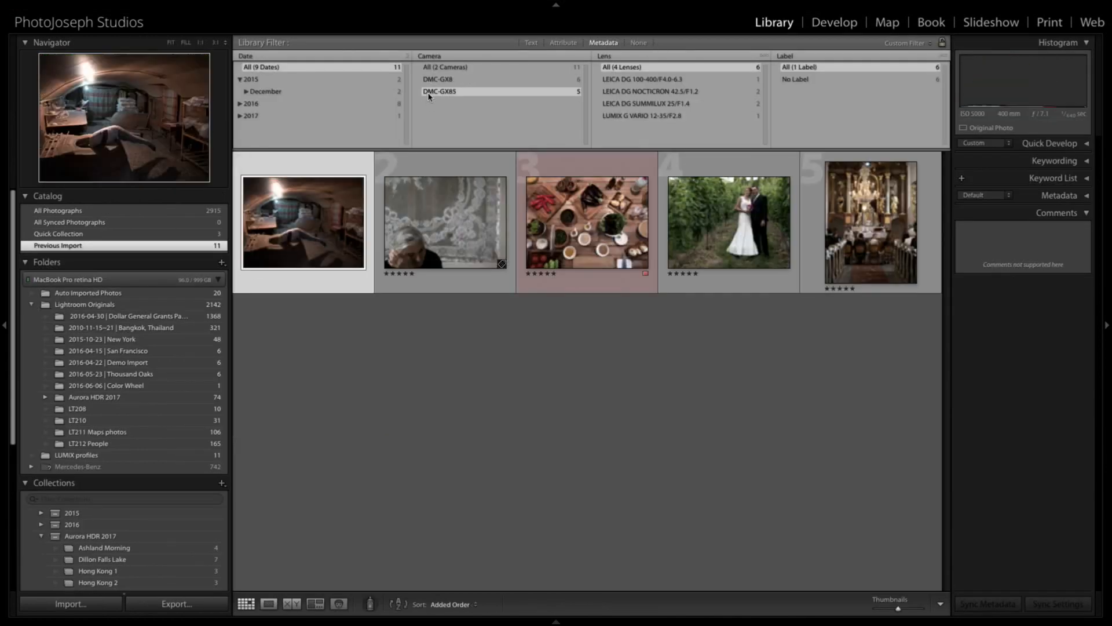
double_click(401, 247)
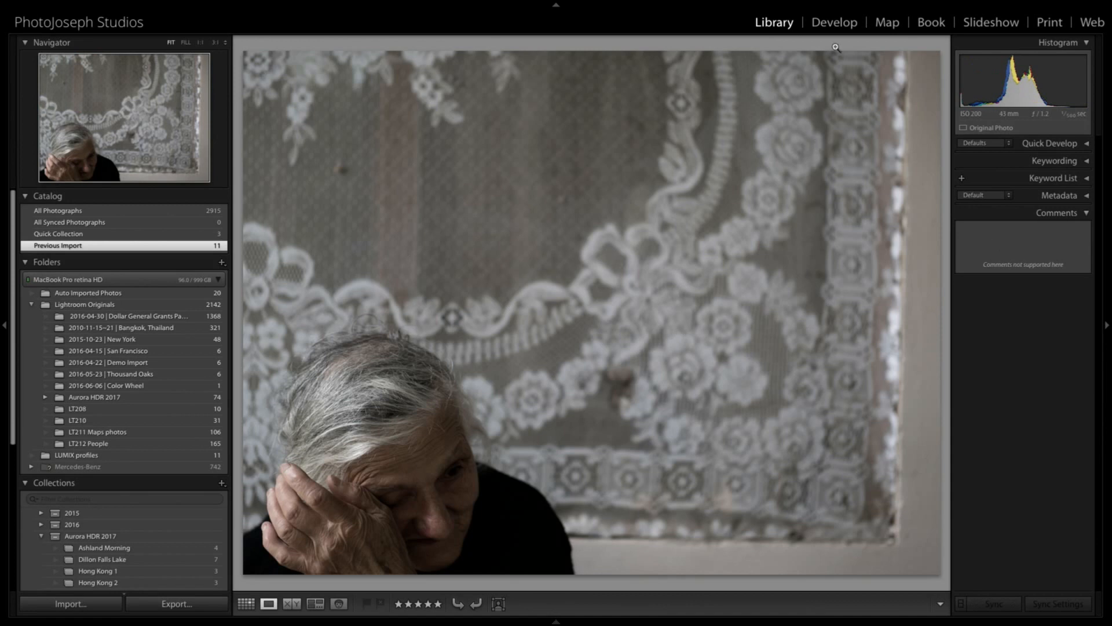
click(834, 22)
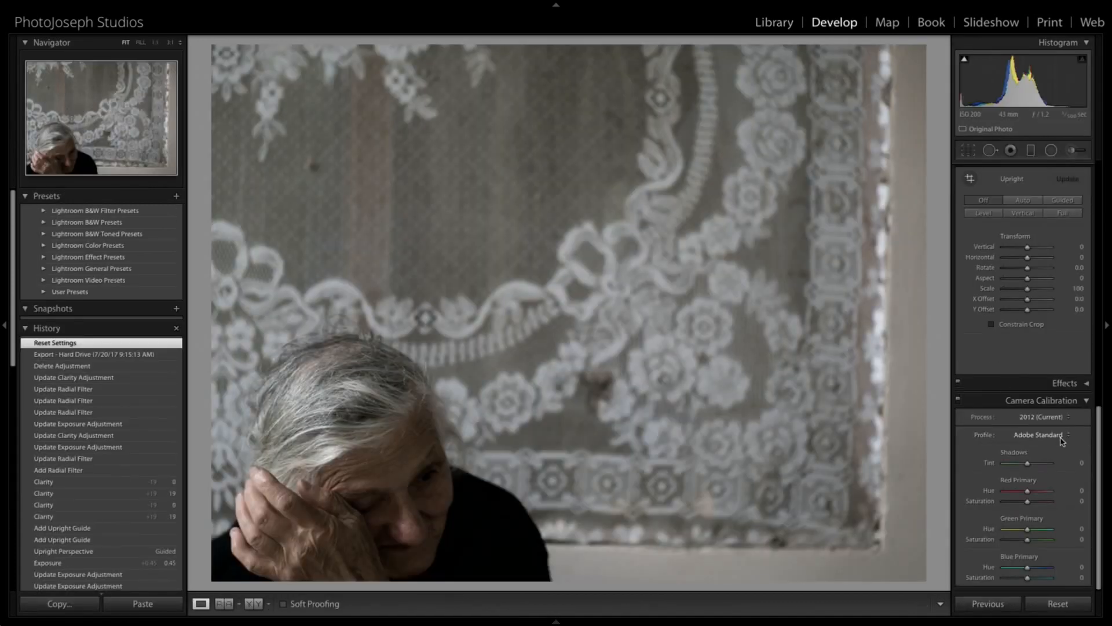
- Try the Camera L Monochrome profile on the elderly woman's photo and switch it to Camera Monochrome
click(1062, 436)
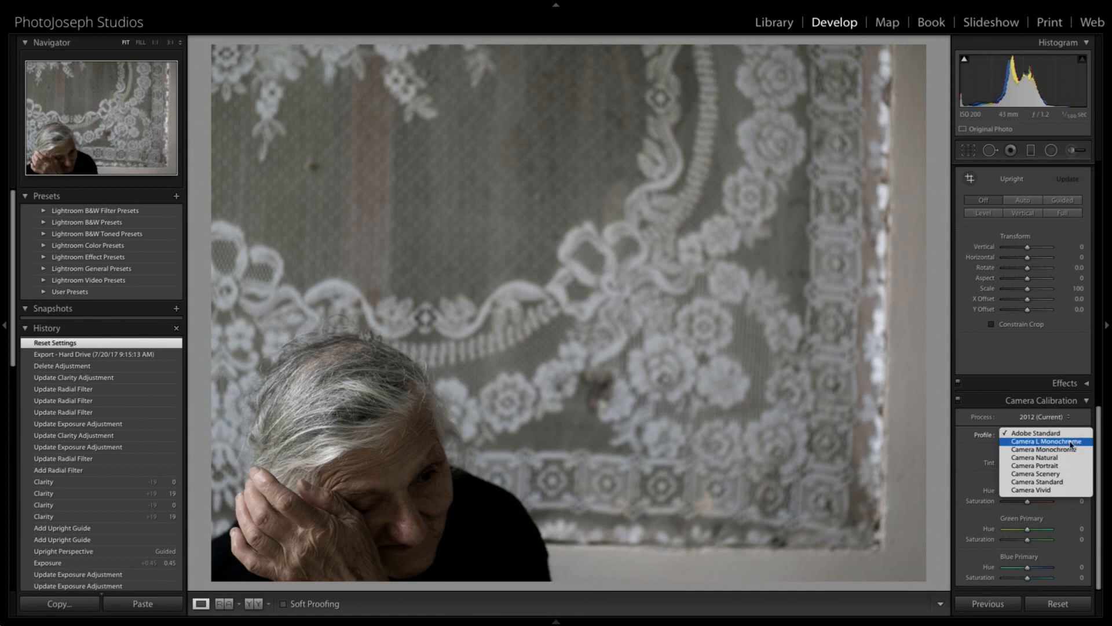
click(1071, 441)
click(1045, 436)
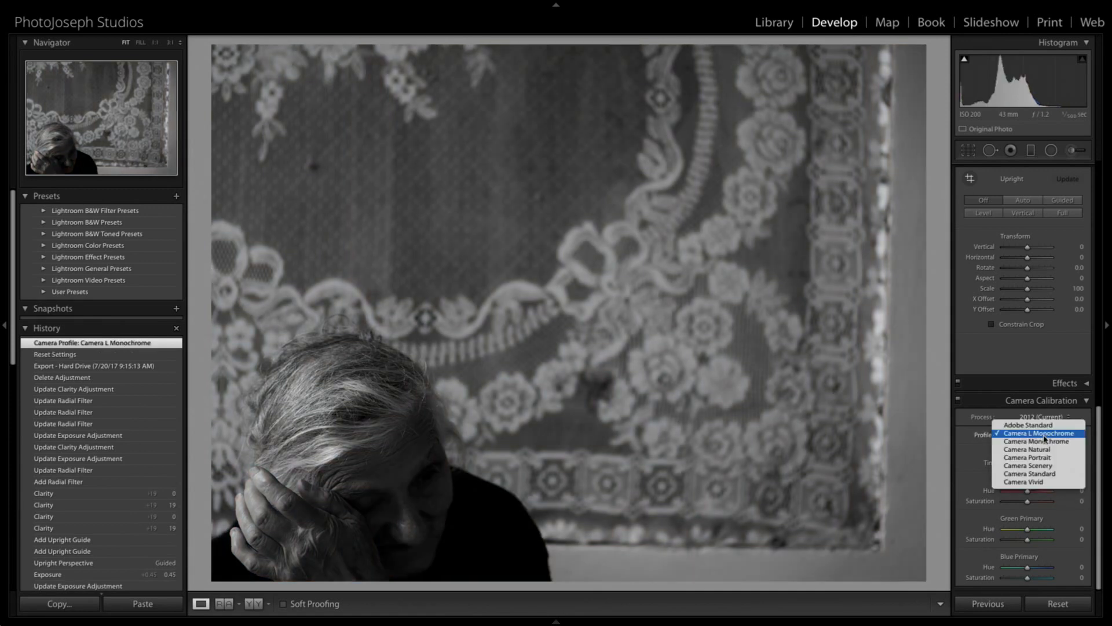
click(1044, 442)
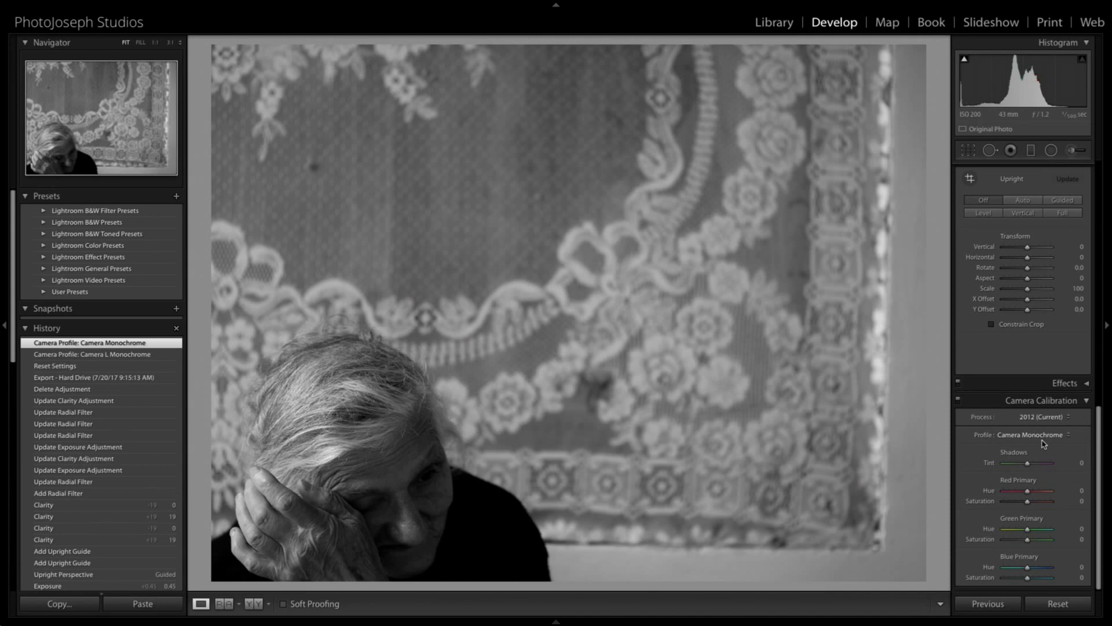
- Compare the elderly woman's photo with Camera L Monochrome again and return it to Camera Monochrome
click(1020, 436)
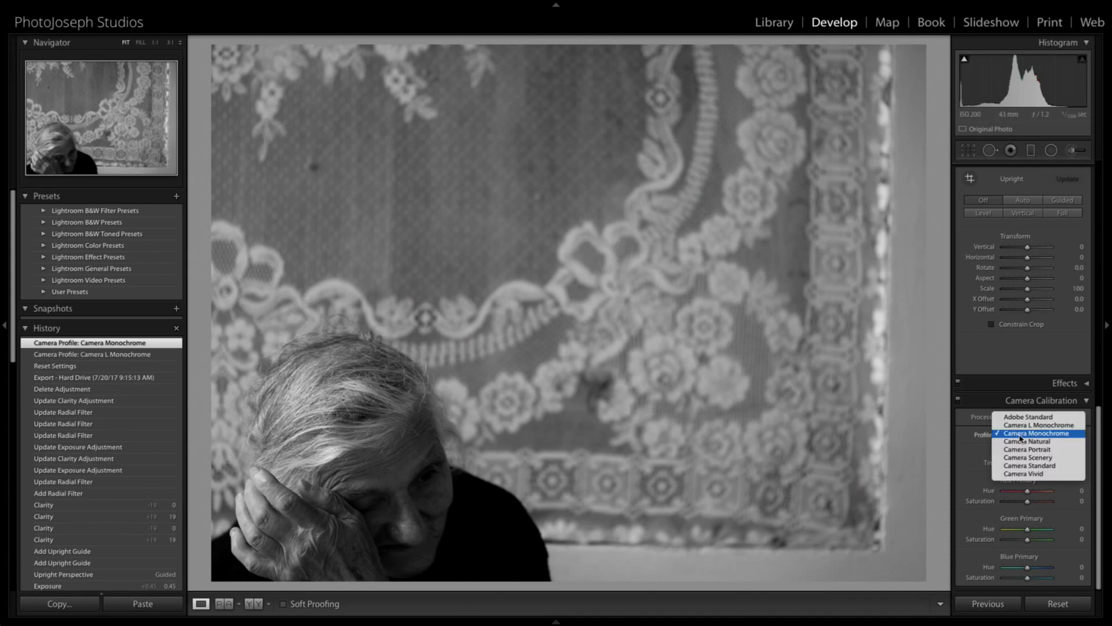
click(1041, 426)
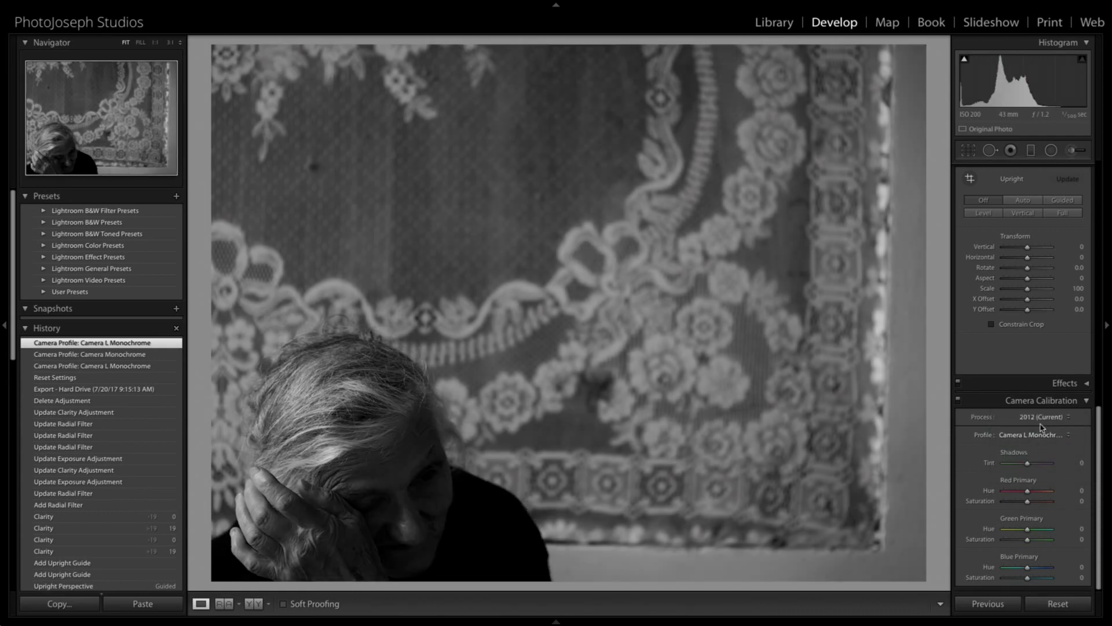
click(1042, 436)
click(1046, 448)
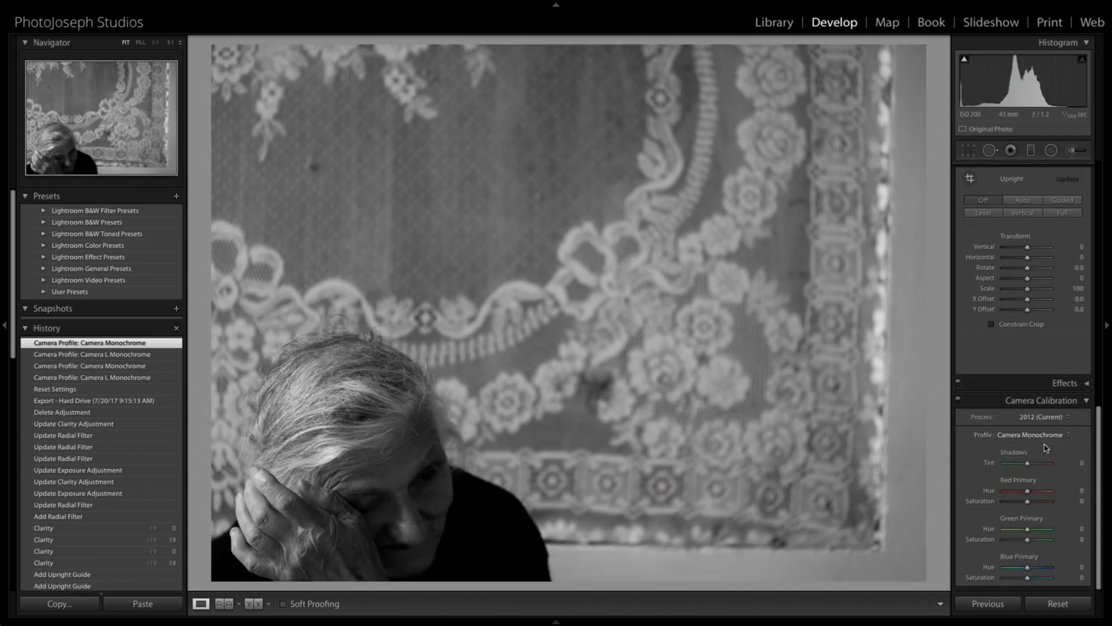
- Add a radial filter over the woman's face, invert its mask and set its exposure to 1.42
click(1050, 150)
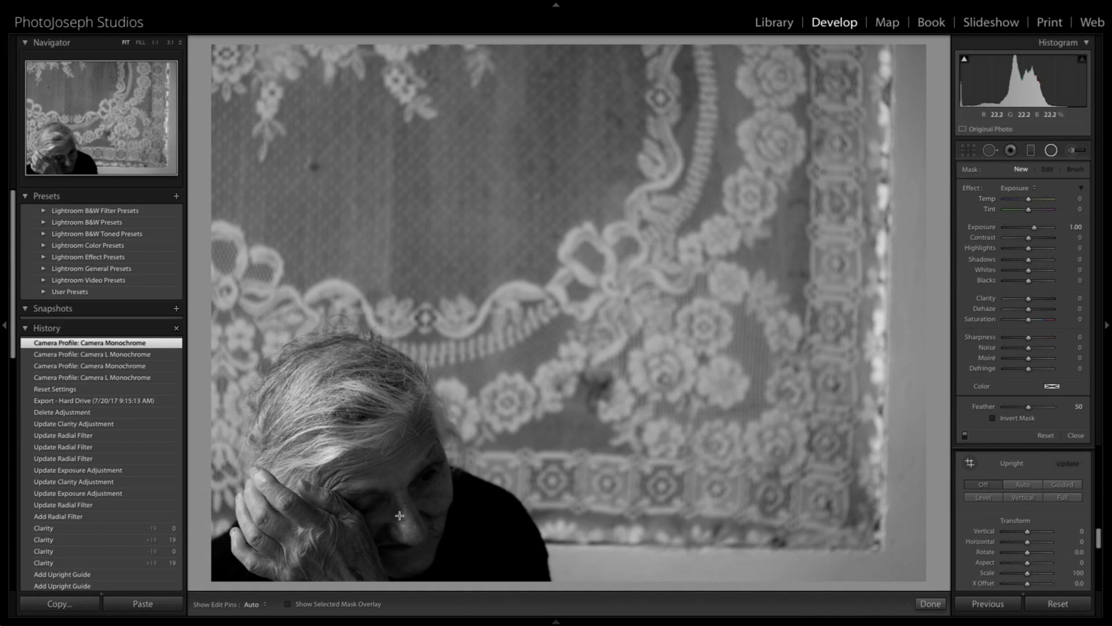
drag(417, 510, 362, 459)
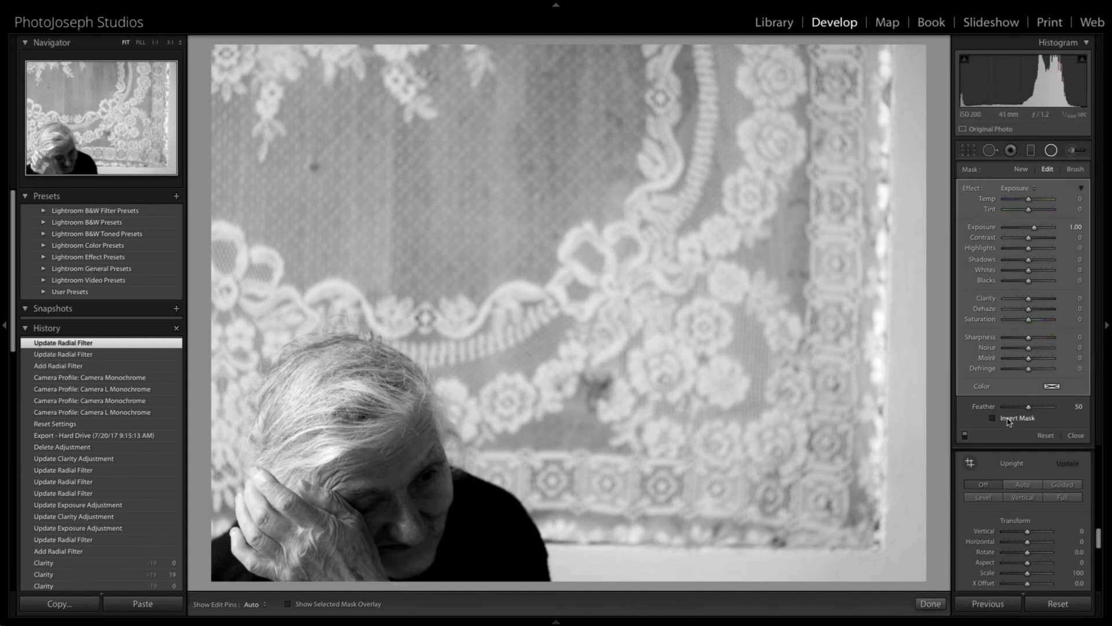
click(1010, 418)
drag(1035, 231, 1037, 231)
- Center and tighten the radial filter around the woman's face, set its exposure to 1.22 and close the filter tool
drag(457, 487, 407, 488)
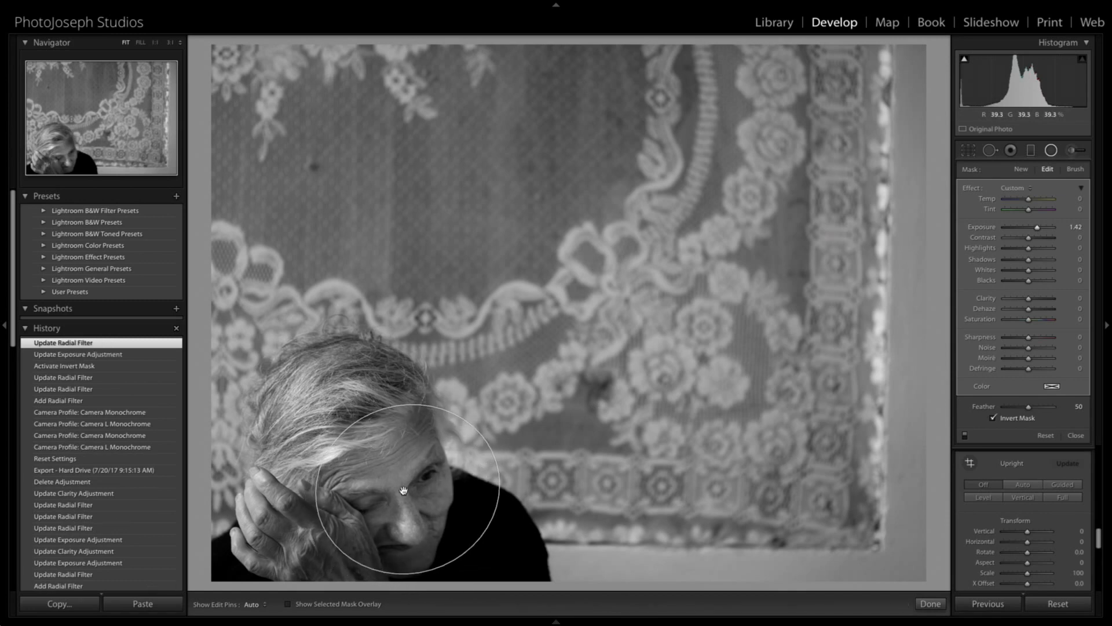
drag(444, 560, 479, 513)
drag(492, 456, 479, 461)
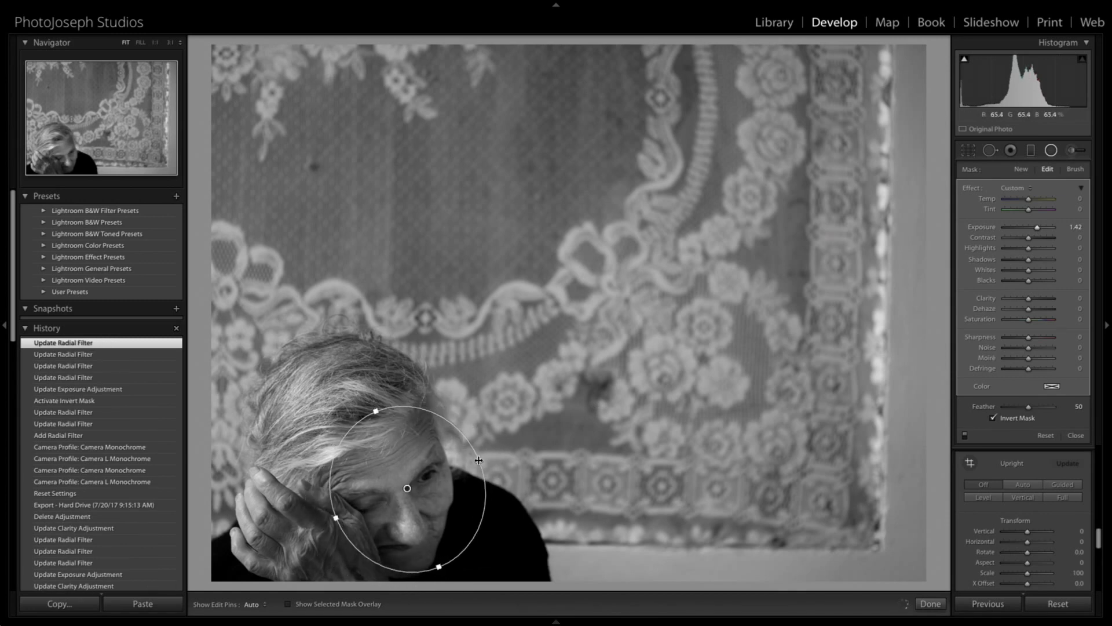
click(405, 491)
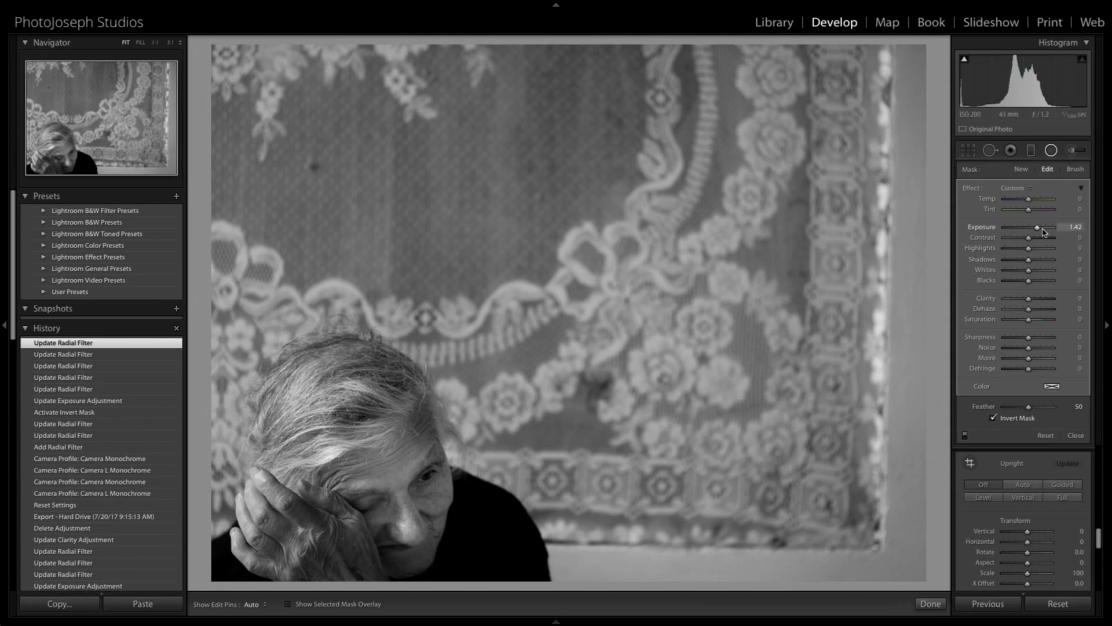
drag(1037, 230, 1036, 230)
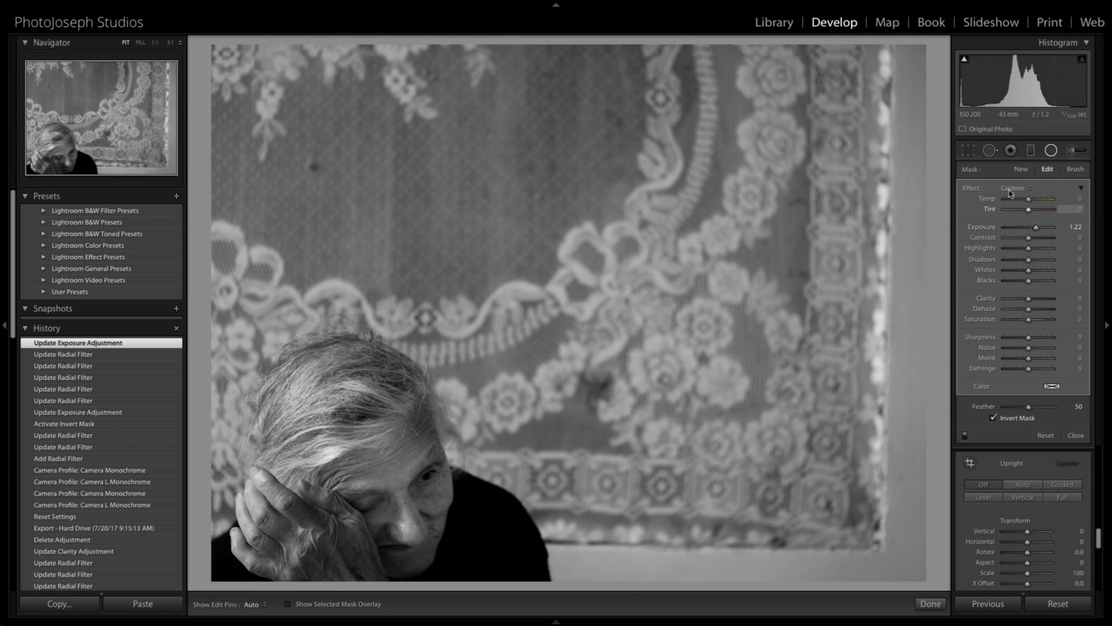
click(1048, 153)
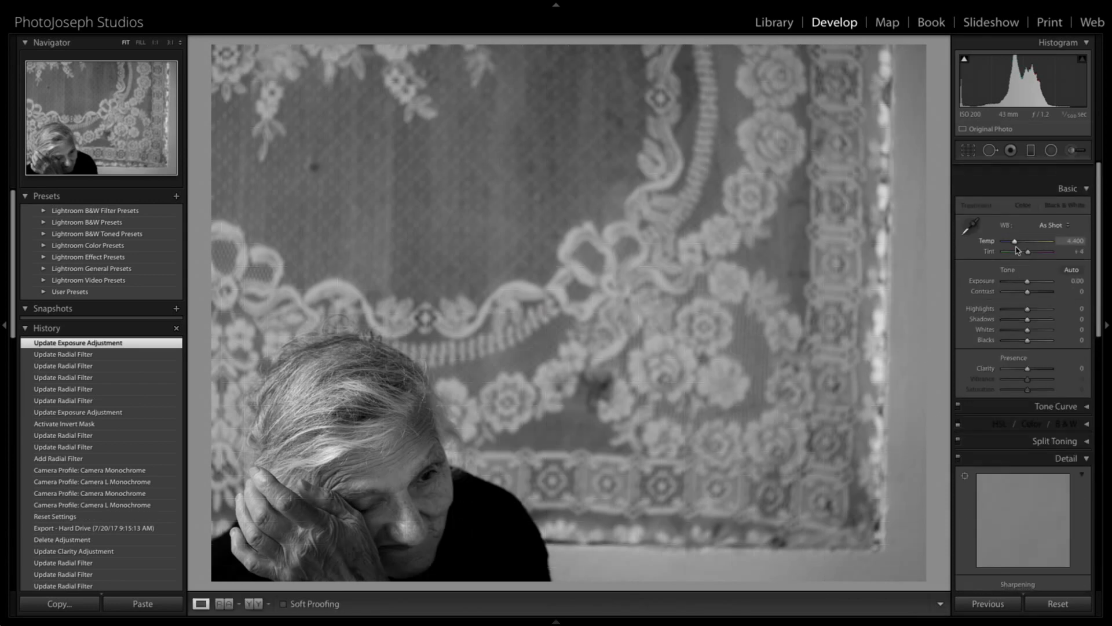
- Raise the overall exposure to +0.50 and set the face radial filter's exposure to 0.93
drag(1026, 262, 1028, 262)
click(1051, 150)
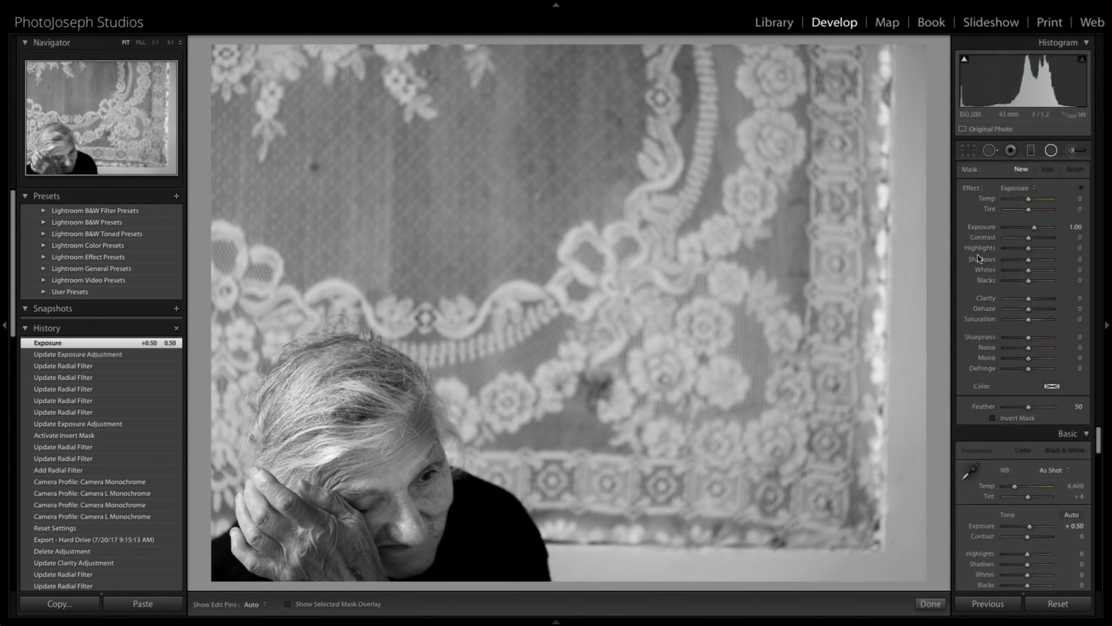
click(404, 490)
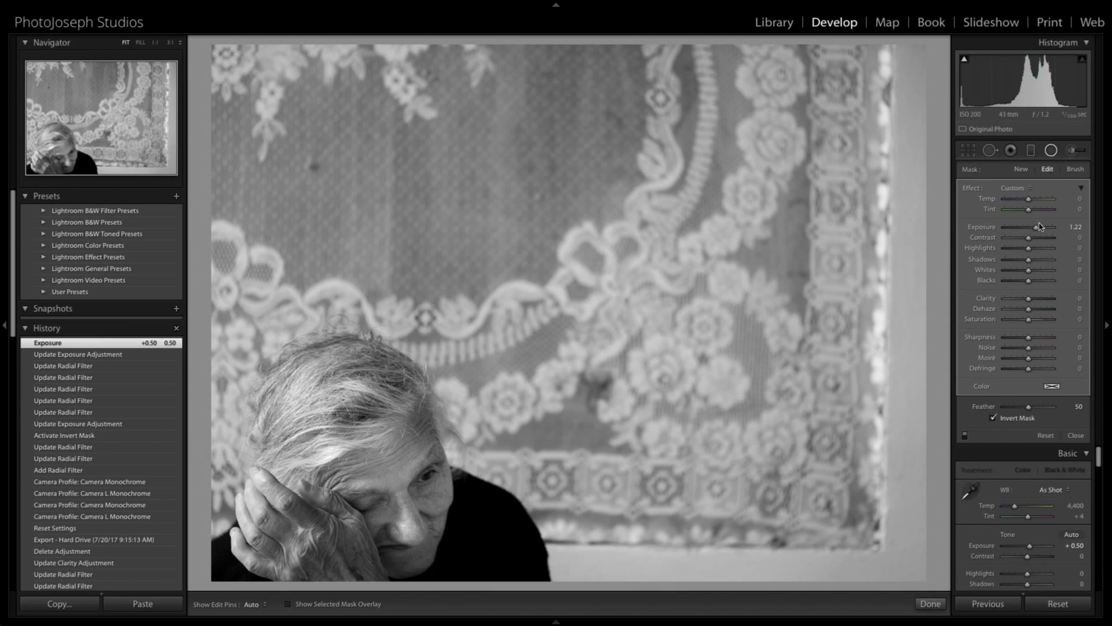
drag(1035, 229, 1034, 229)
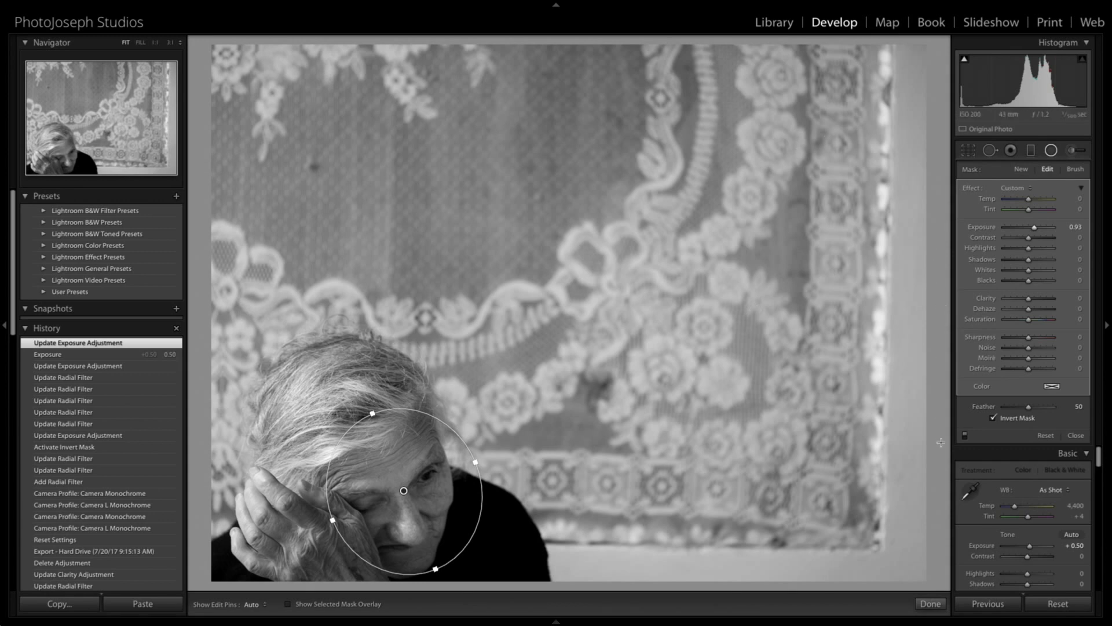
key(z)
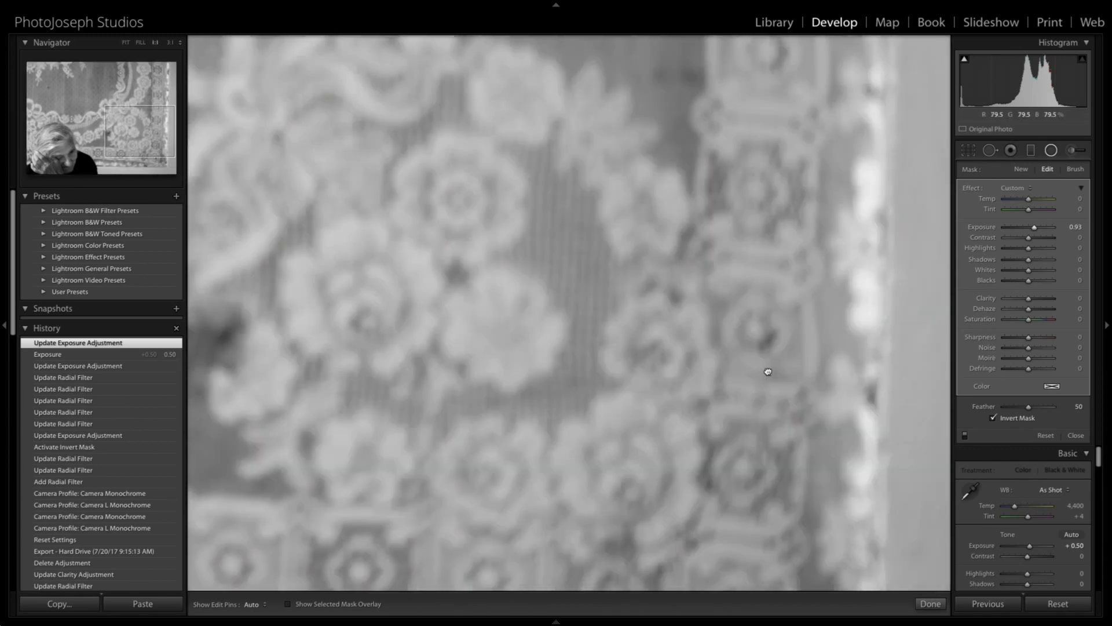
key(z)
drag(802, 425, 665, 308)
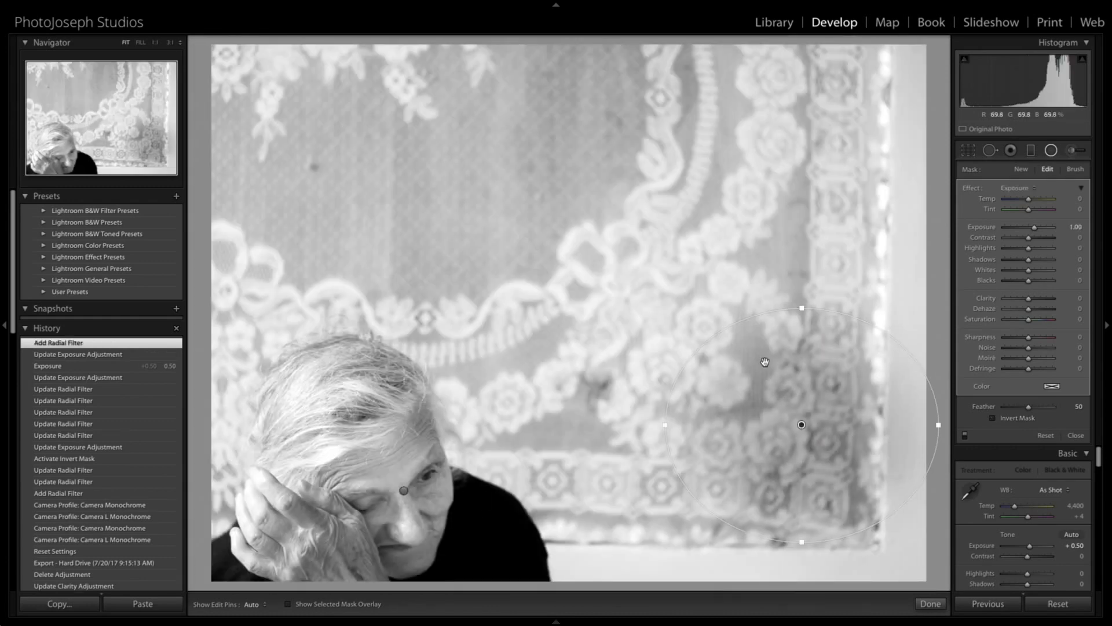
key(ctrl+z)
click(1051, 151)
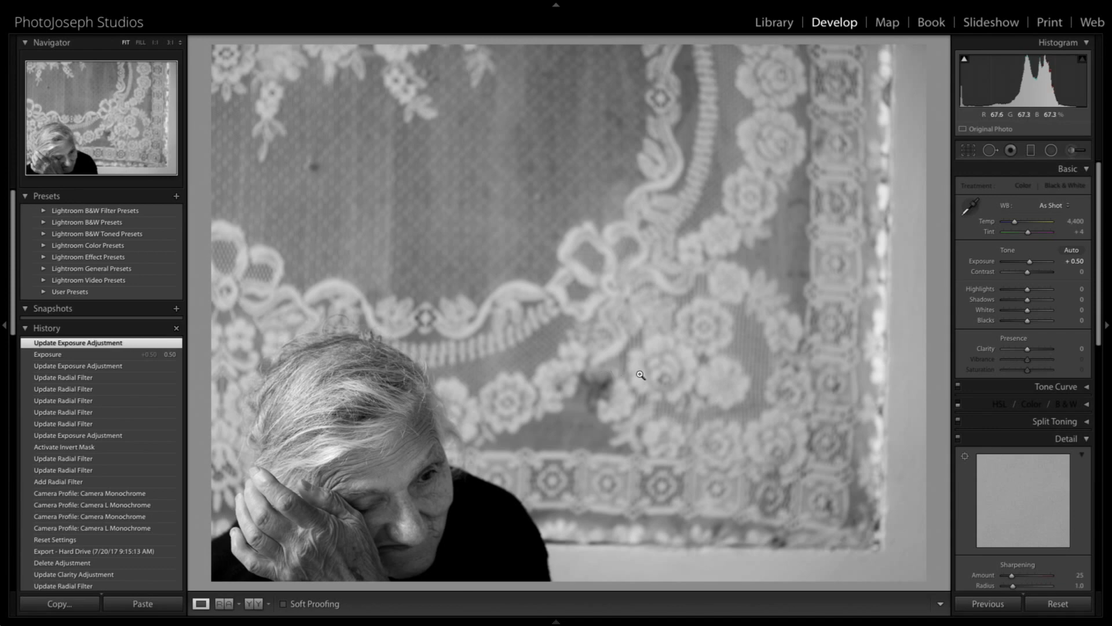
- Examine the lower corner of the lace curtain and the wall around it at full magnification
drag(852, 422, 711, 363)
key(z)
key(z)
drag(621, 479, 588, 174)
drag(523, 246, 645, 231)
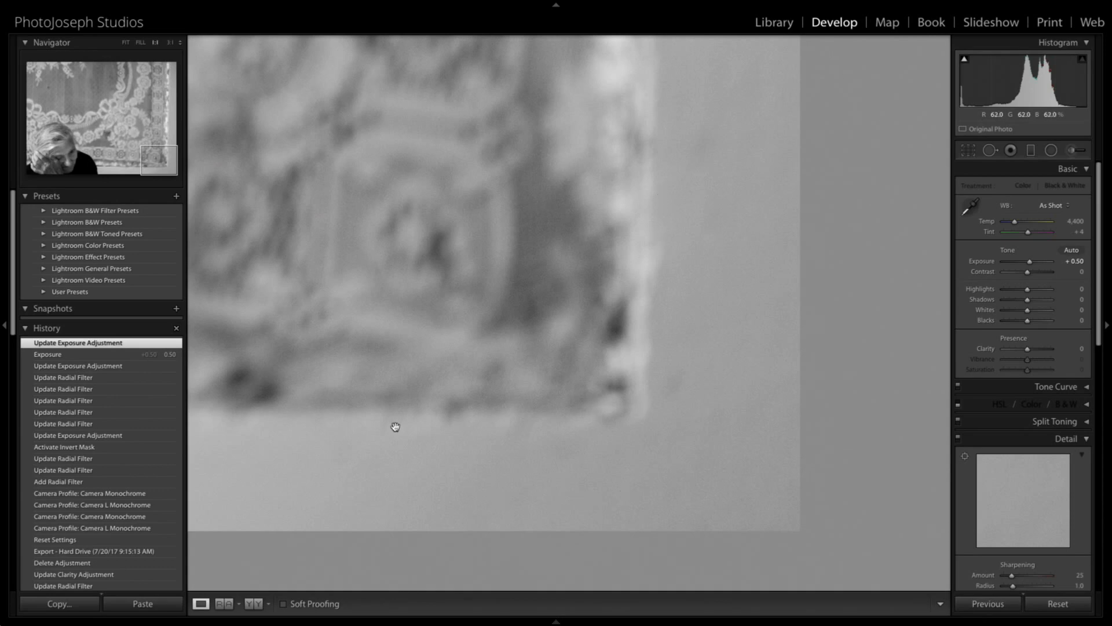
key(z)
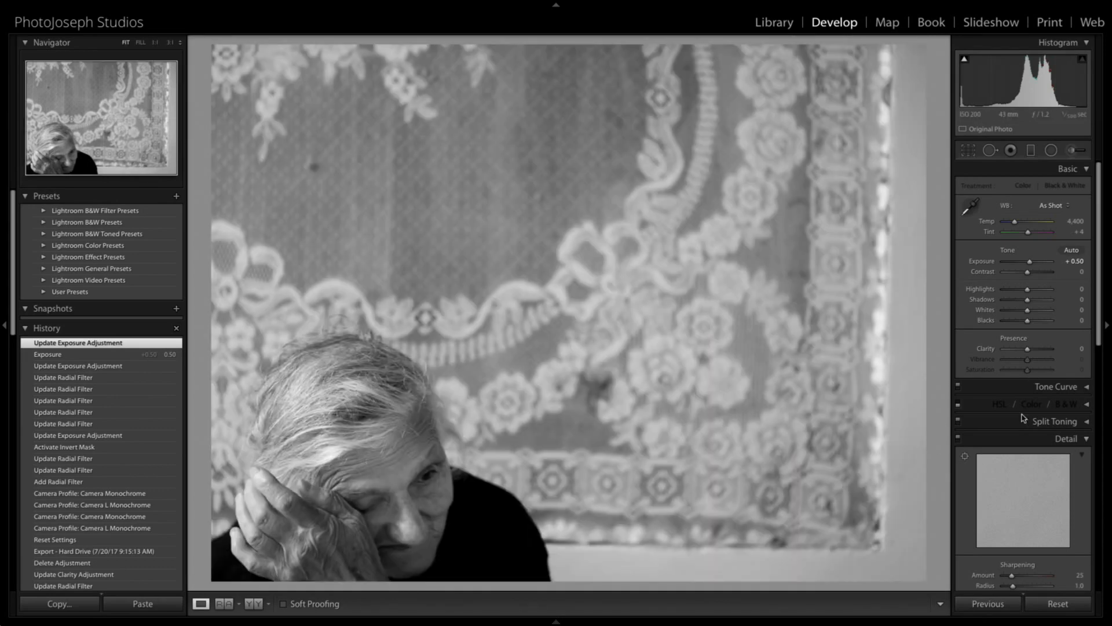
- Straighten the perspective with Guided Upright, using a vertical guide along the curtain's side edge and a horizontal one along its lower edge
scroll(1033, 425, down, 10)
scroll(1048, 325, up, 1)
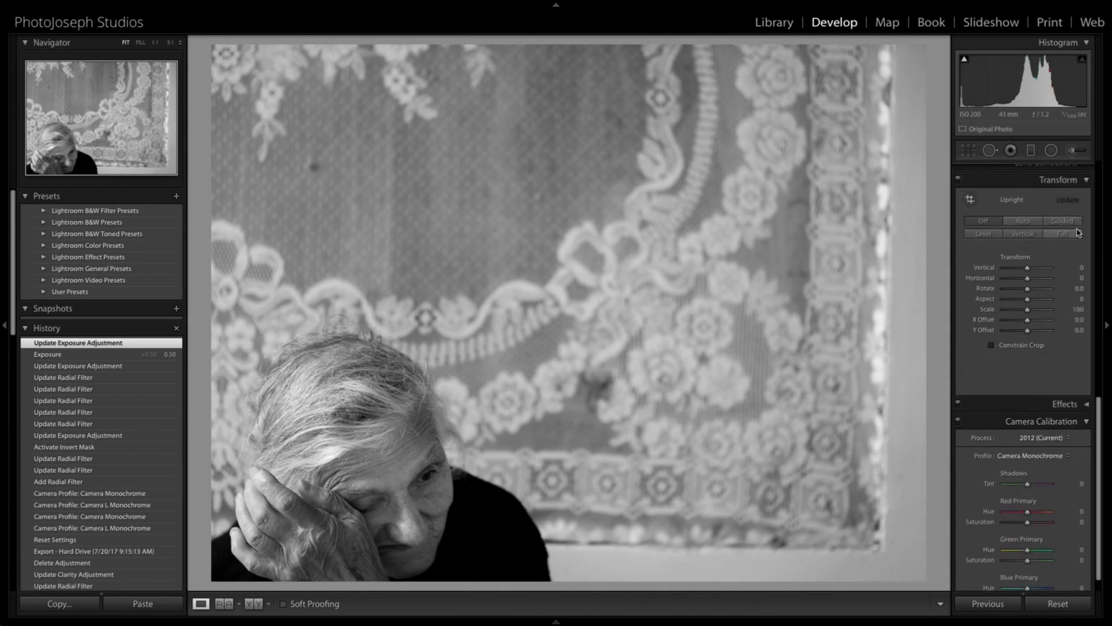
click(1071, 223)
drag(896, 58, 885, 514)
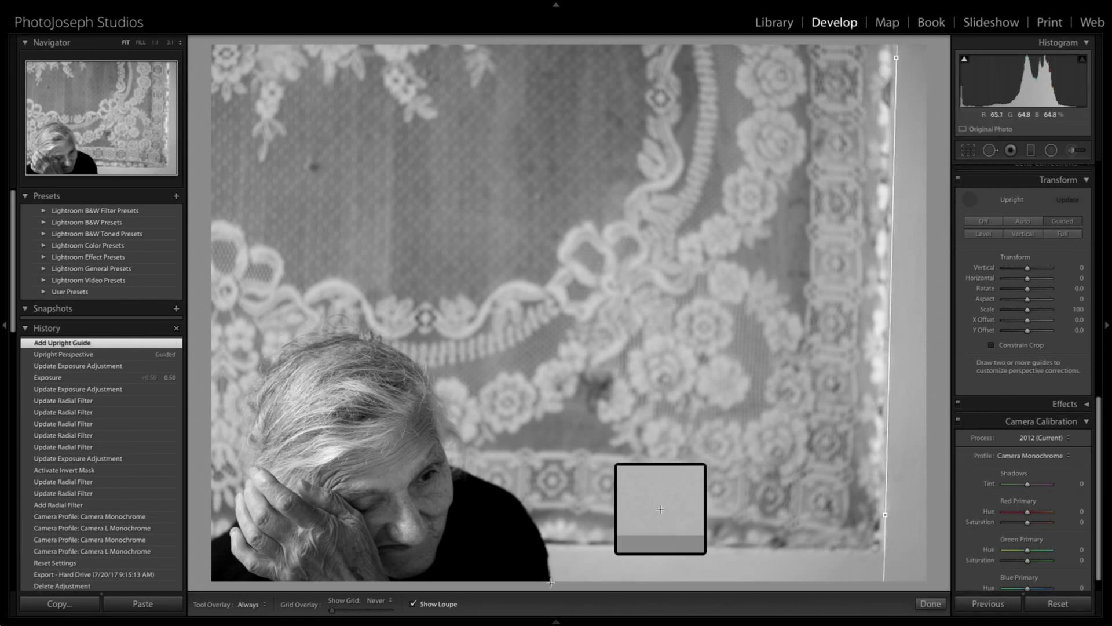
drag(556, 544, 887, 555)
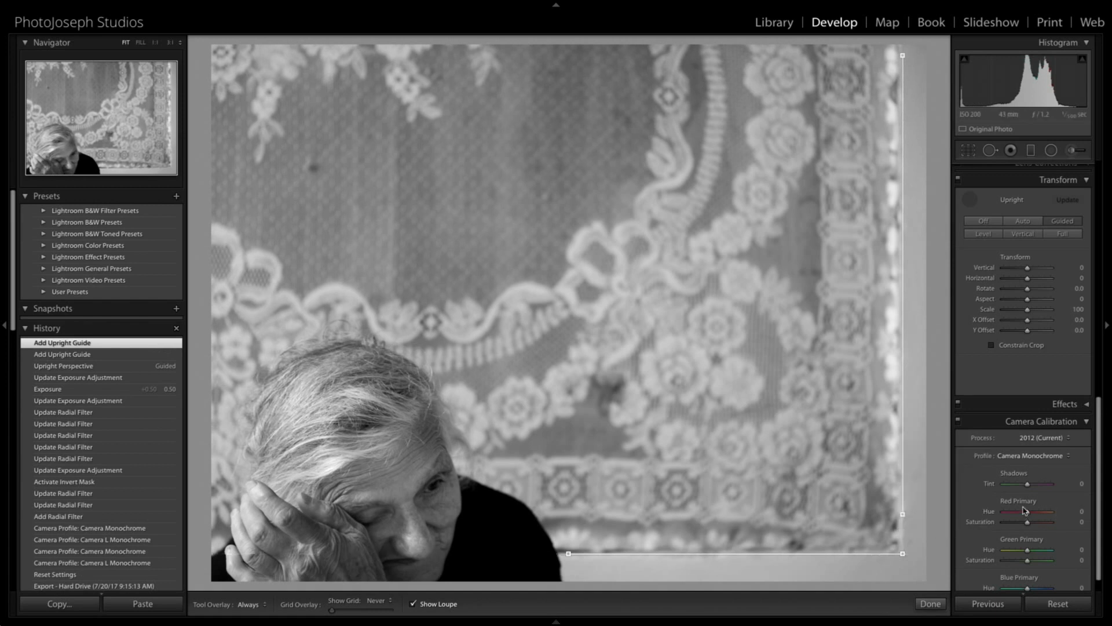
click(969, 199)
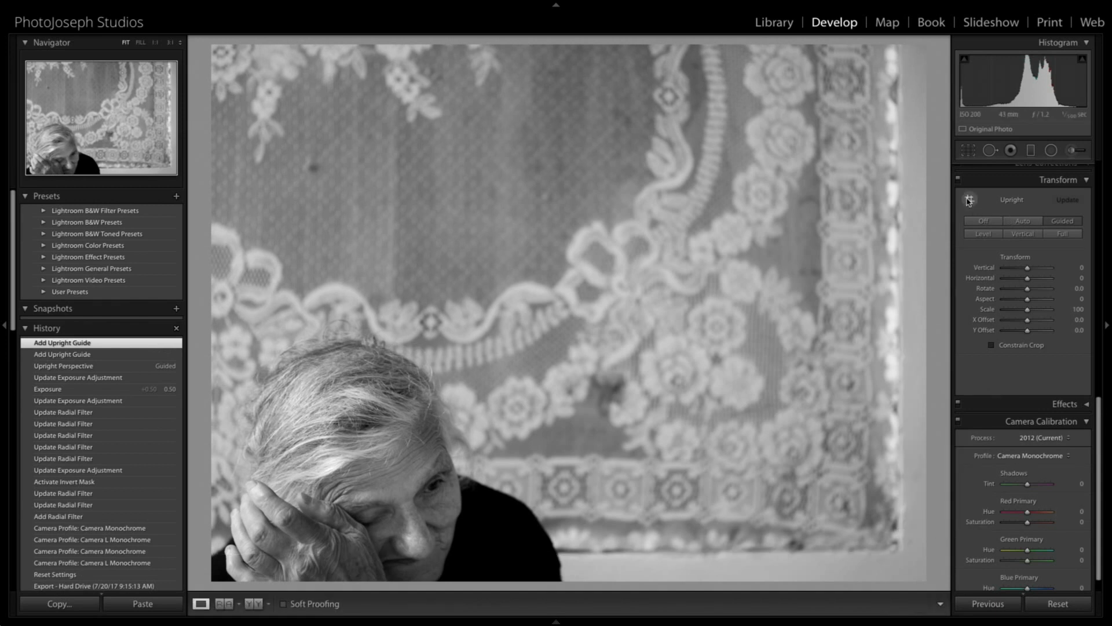
- Add a second radial filter and move, rotate and size it over the woman's hand
click(1051, 150)
drag(318, 562, 401, 514)
drag(292, 515, 326, 509)
drag(318, 560, 302, 551)
drag(327, 513, 333, 502)
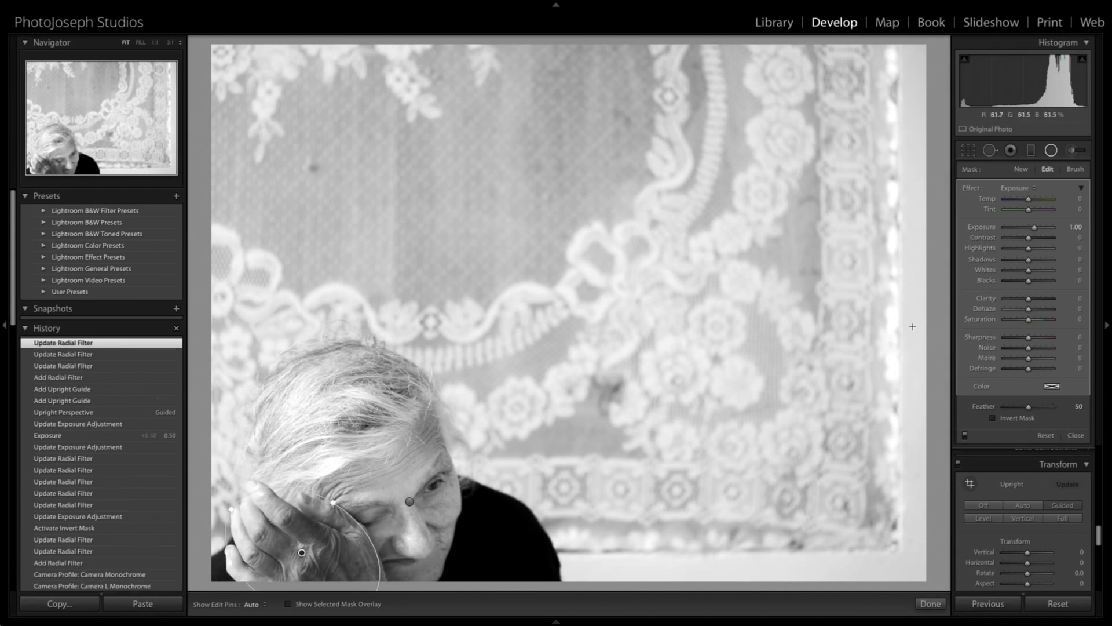
- Reset the hand filter's exposure to 0.00, invert its mask and set its clarity to 35
double_click(981, 227)
click(993, 418)
drag(1029, 298, 1037, 277)
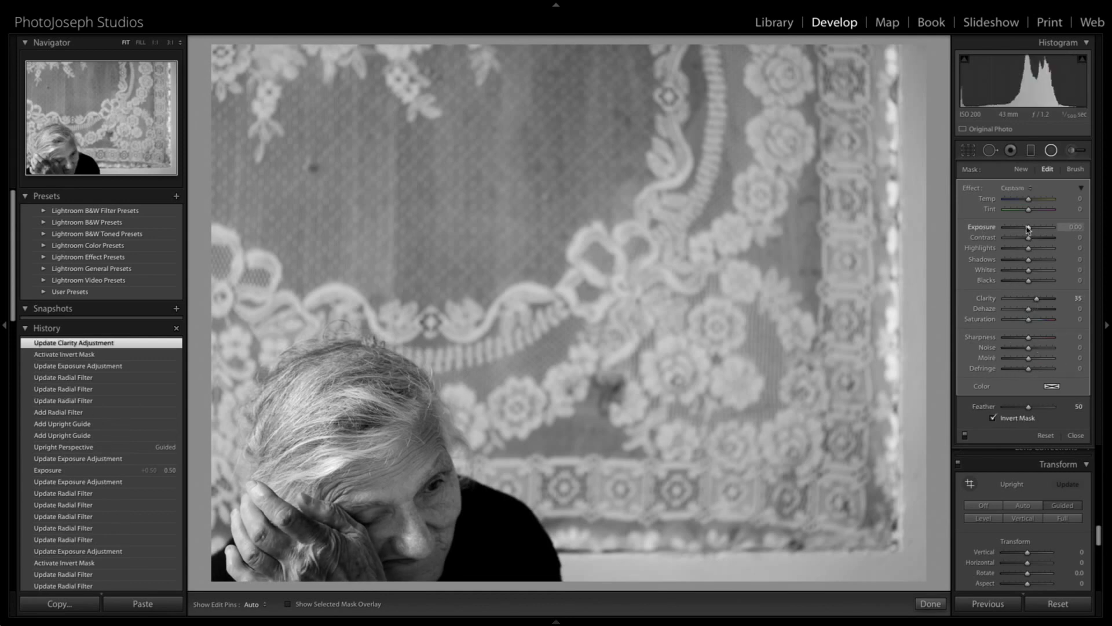
- Set the hand filter's exposure to 0.51 and compare the portrait with its radial filters disabled and enabled
drag(1029, 227, 1032, 227)
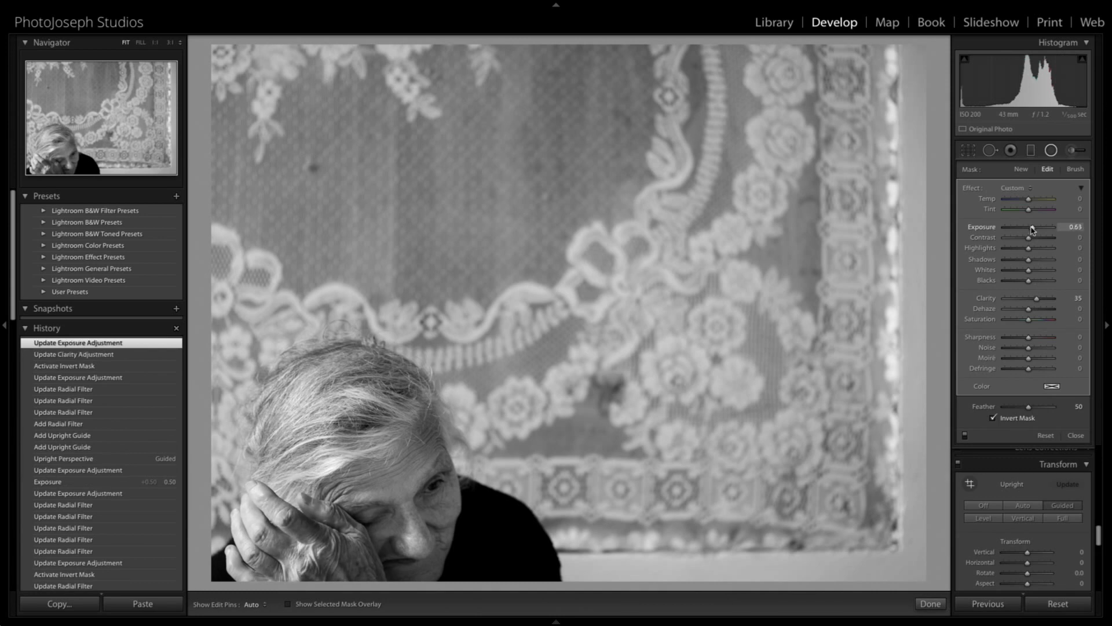
click(964, 435)
click(964, 435)
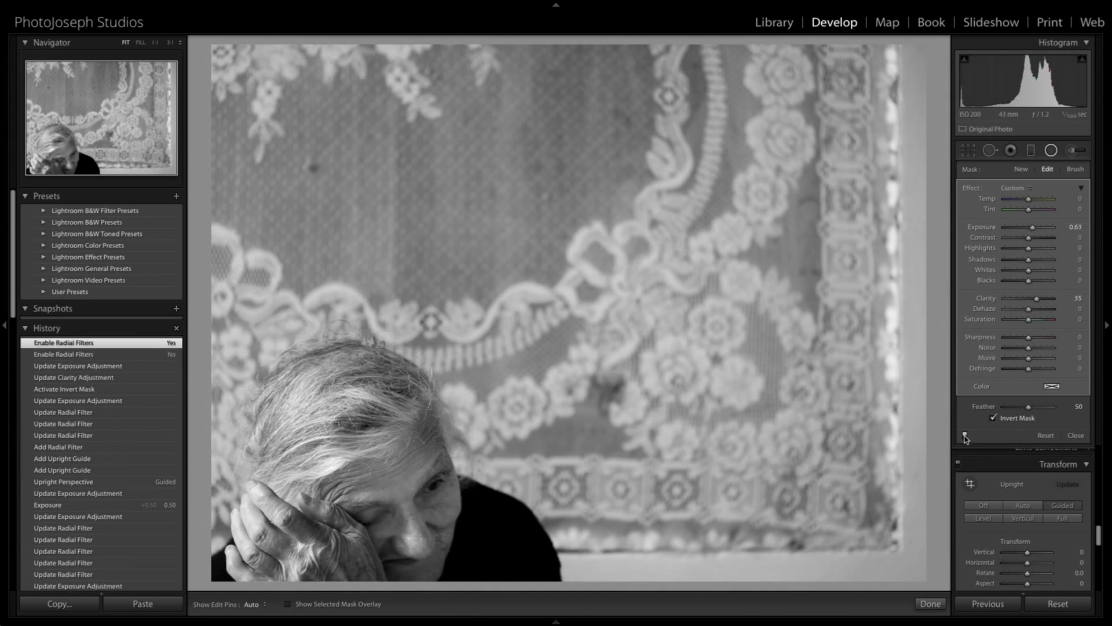
click(964, 435)
click(965, 435)
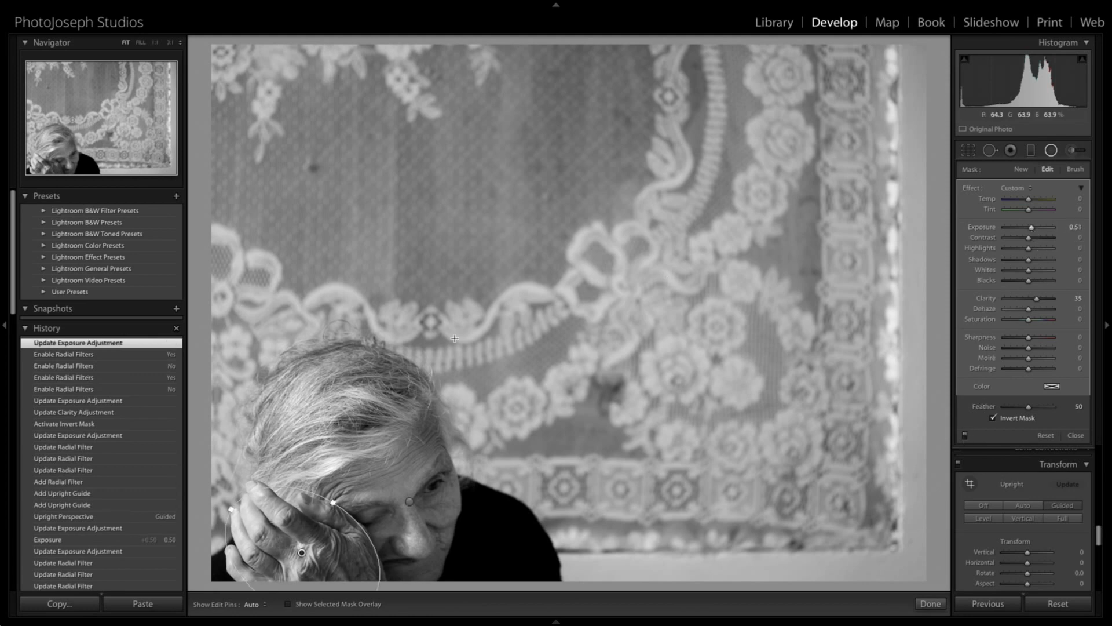
- Return to the photo grid and open the tabletop food photo for developing
key(g)
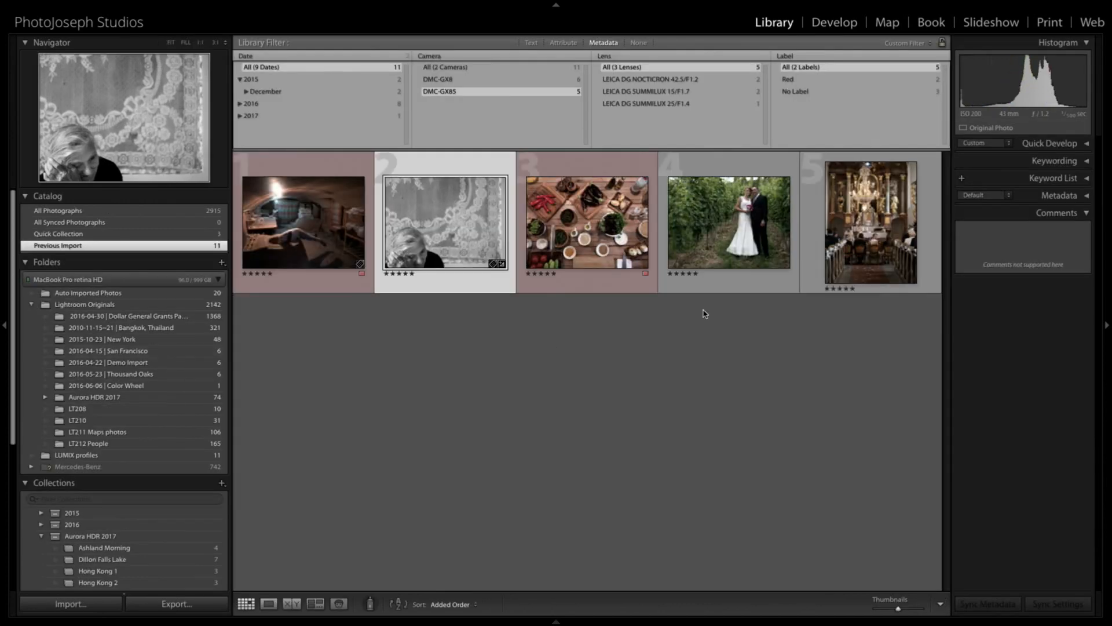
double_click(603, 237)
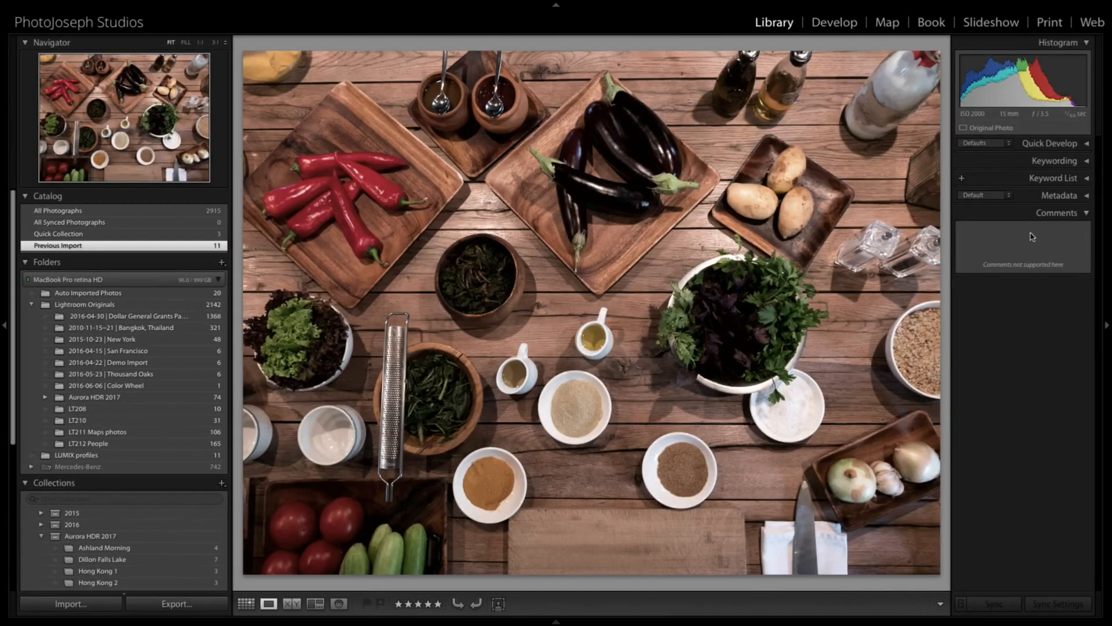
click(846, 26)
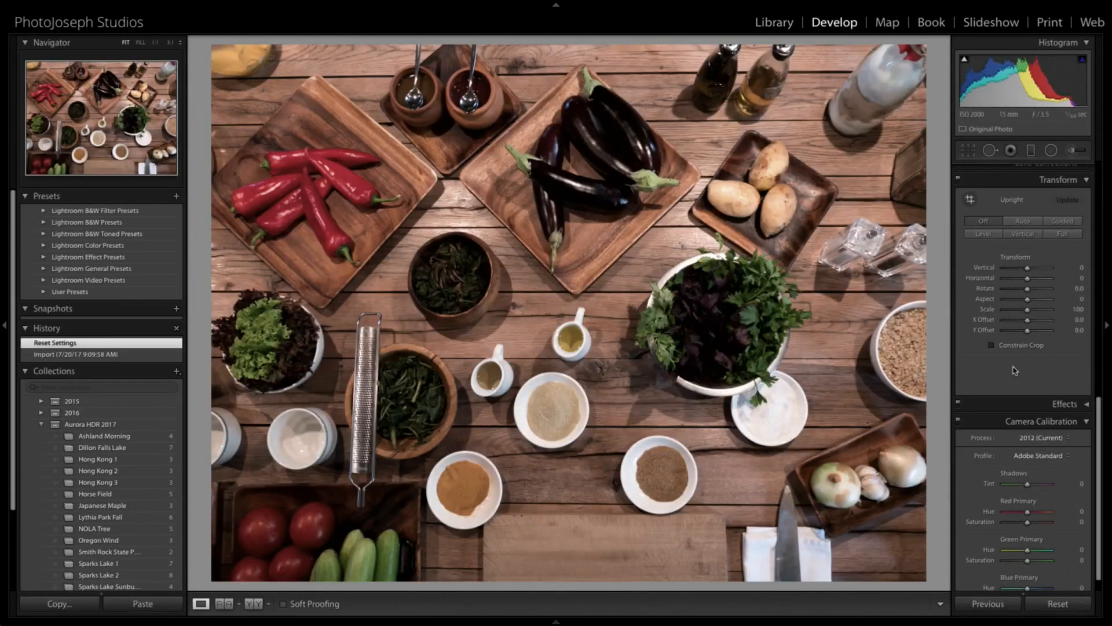
- Try the Camera Vivid, Camera Scenery and Camera Natural profiles on the food photo and return it to Adobe Standard
click(1043, 455)
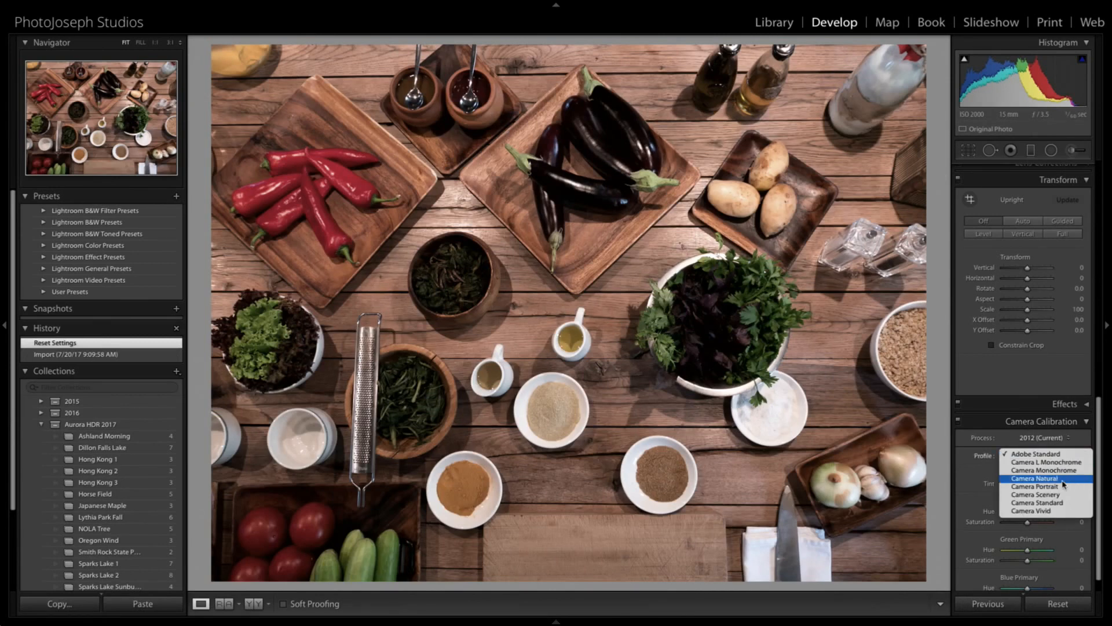
click(1067, 510)
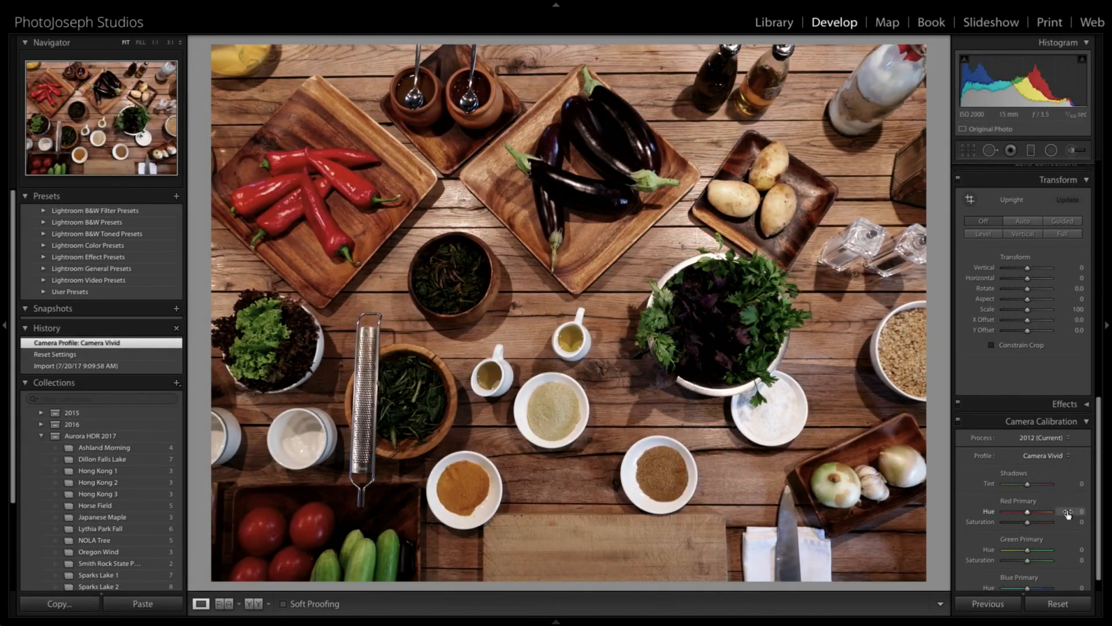
click(1049, 455)
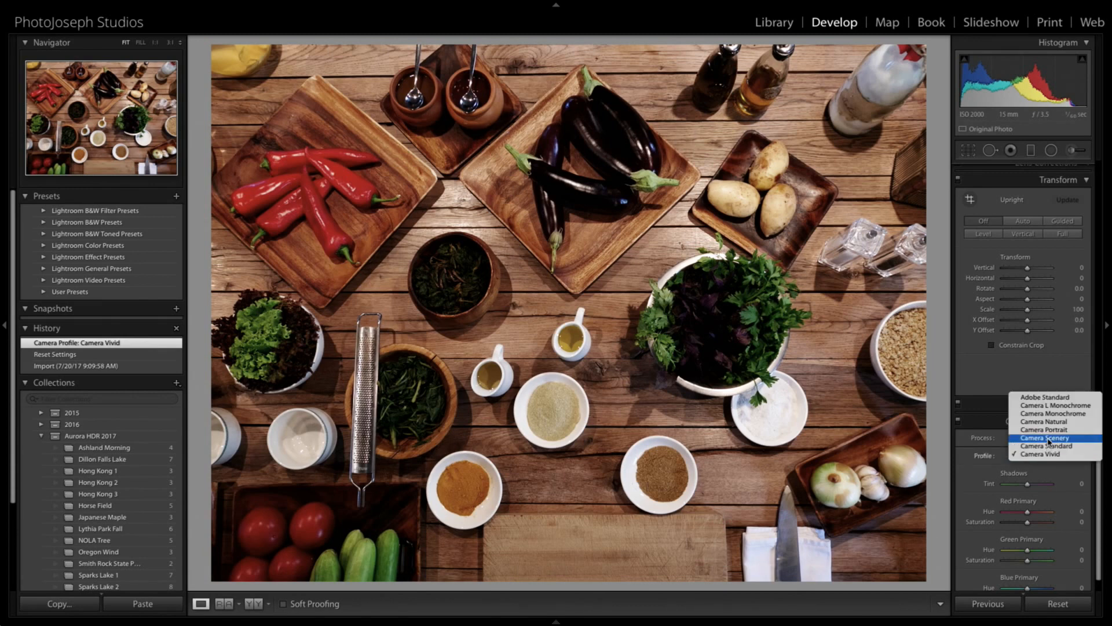
click(1049, 438)
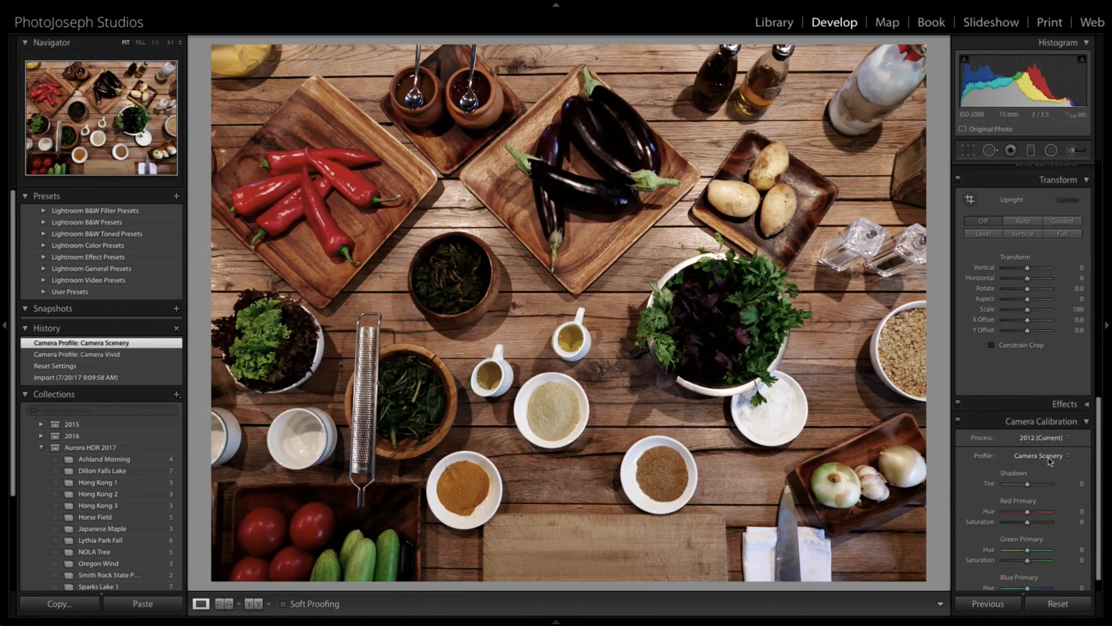
click(1050, 456)
click(1049, 442)
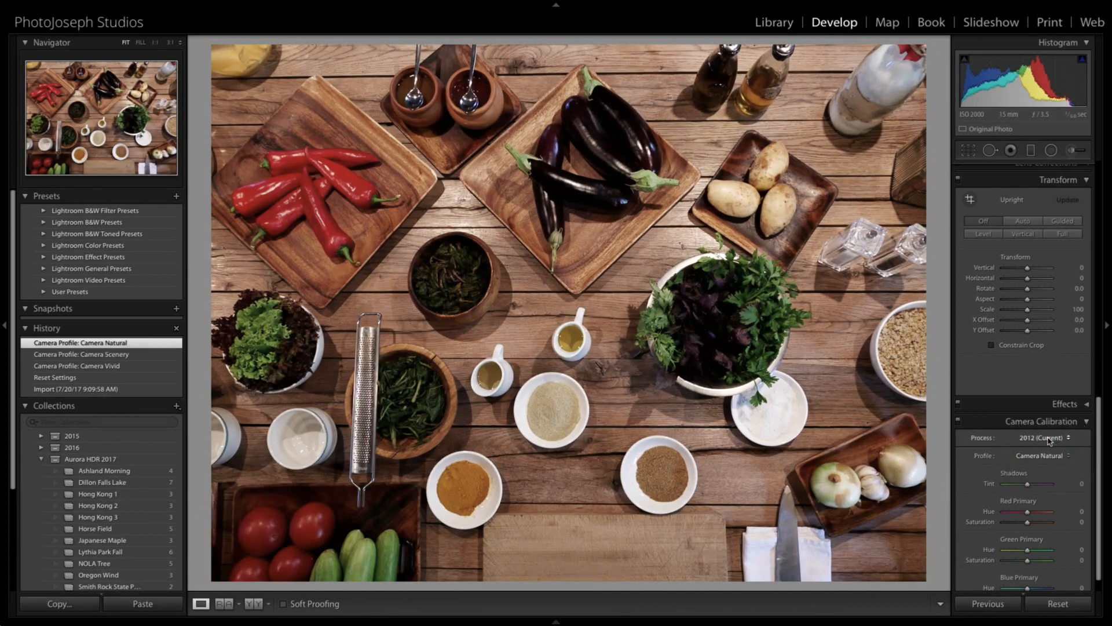
click(1049, 456)
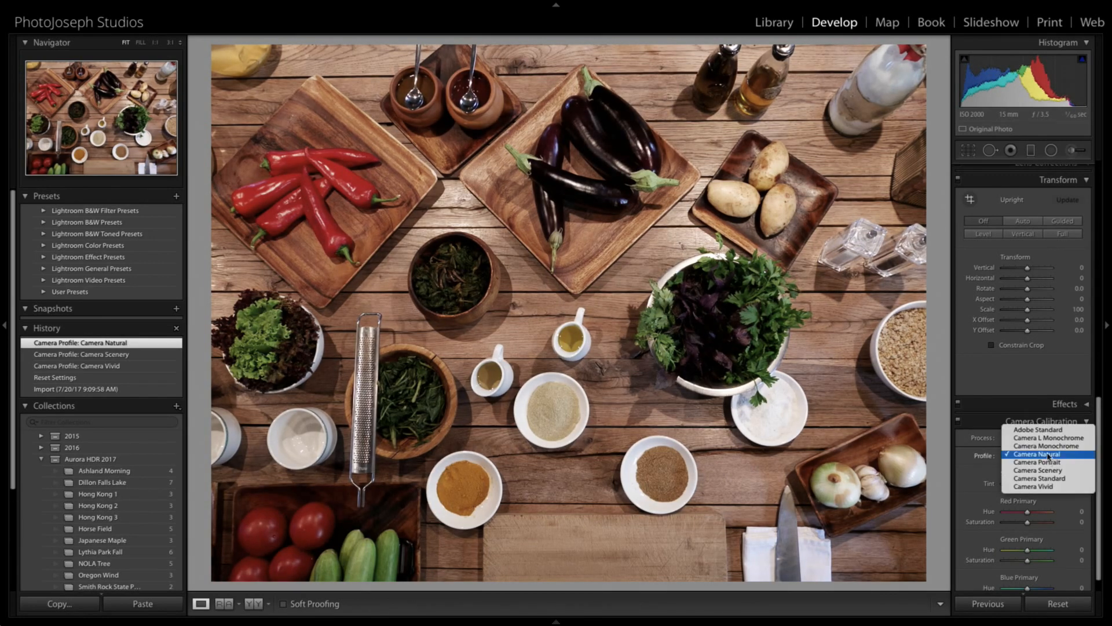
click(1037, 431)
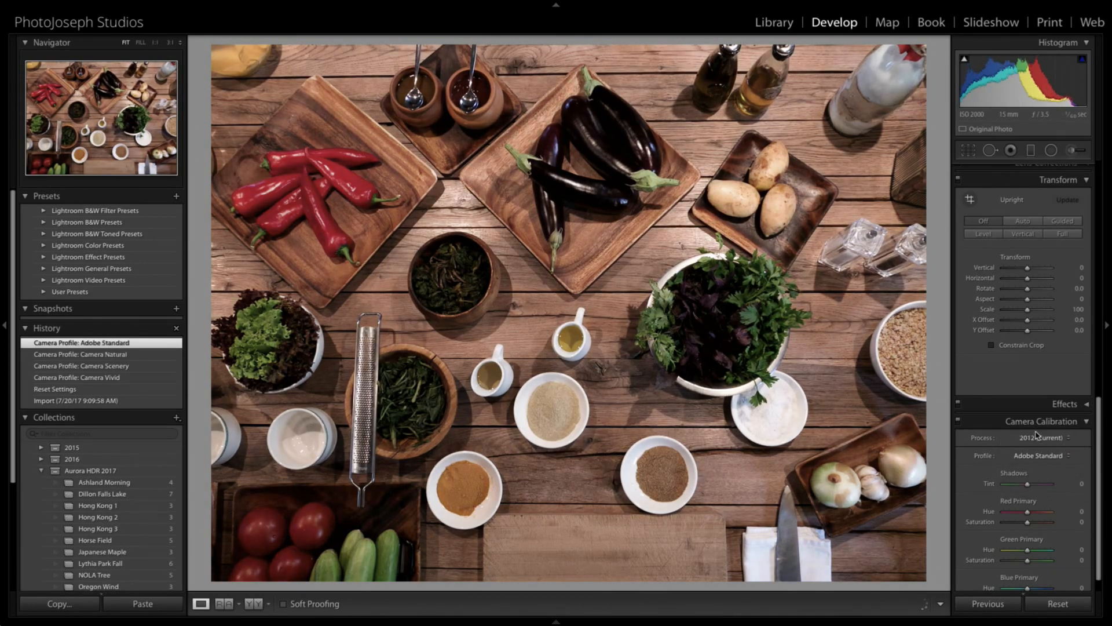
- Apply the Camera Standard profile to the food photo
click(1053, 457)
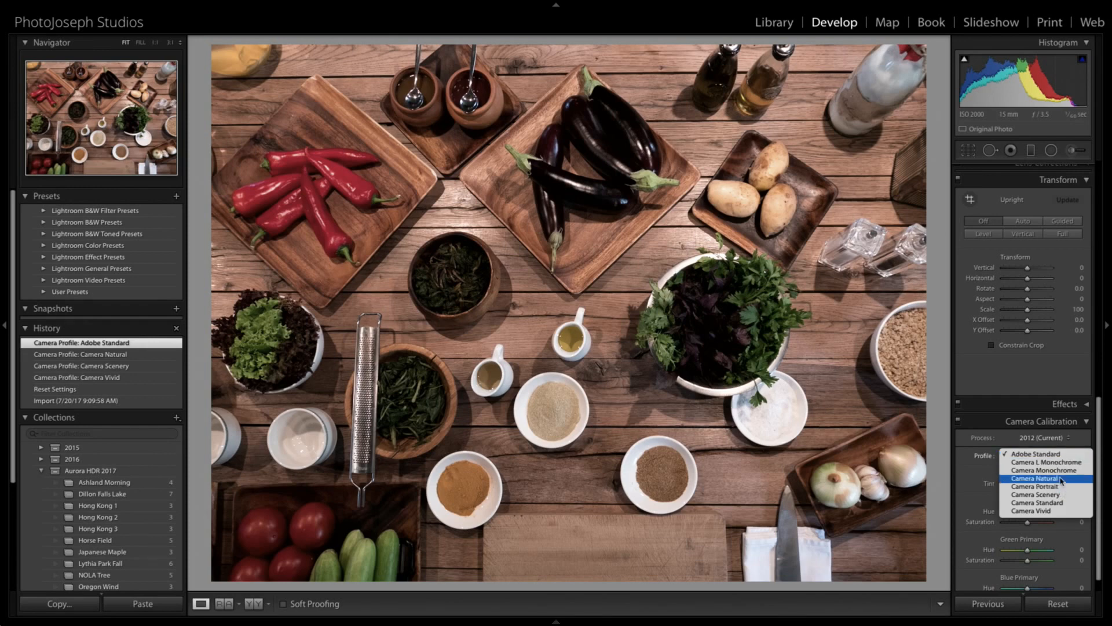
click(1071, 502)
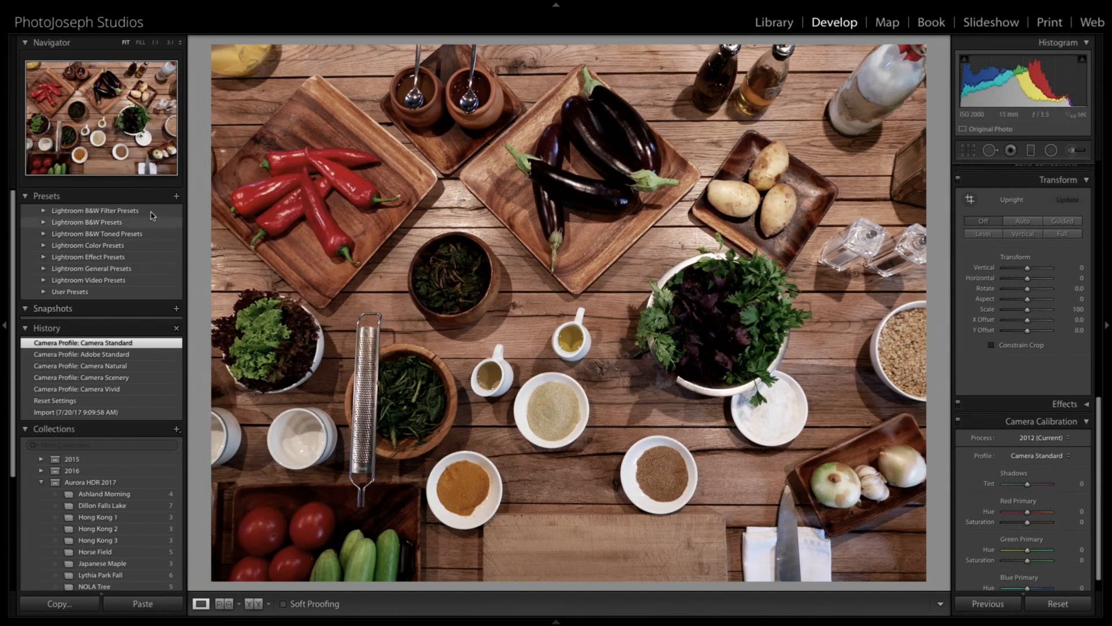
- Create a develop preset named GX85 Standard Profile in User Presets, including only Process Version and Calibration
click(175, 197)
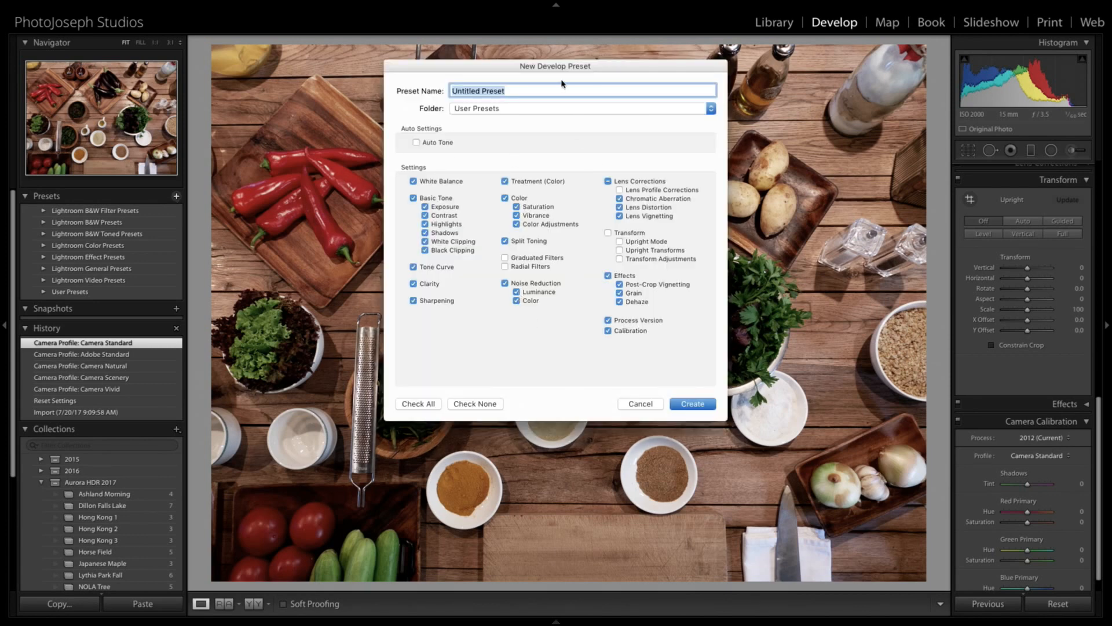
drag(552, 69, 342, 75)
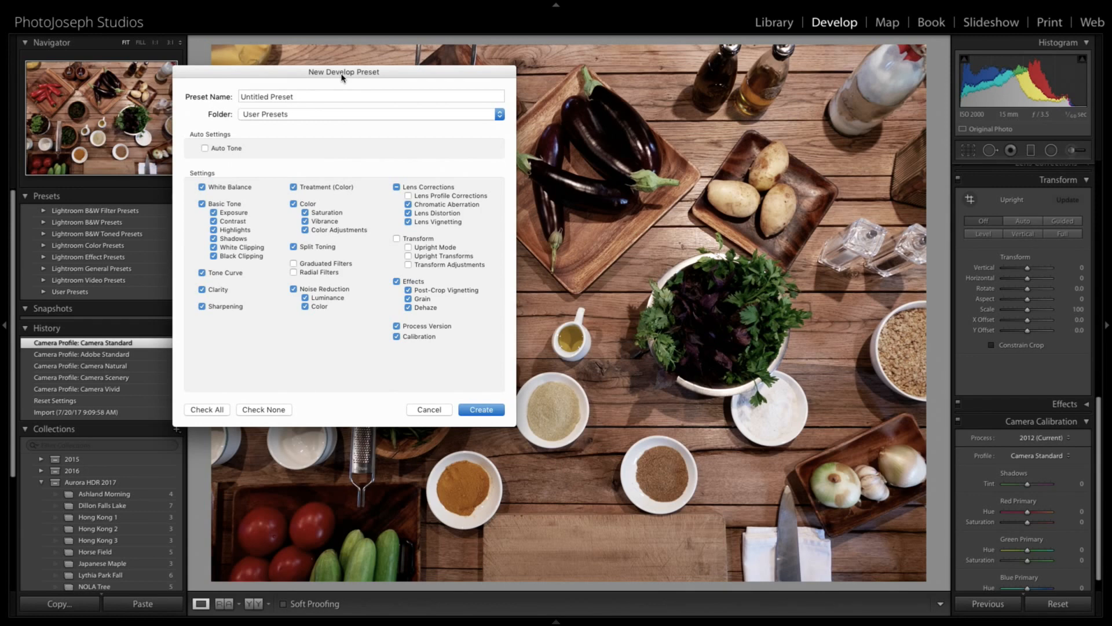
key(shift)
click(300, 94)
text(GX85 Standard Profile)
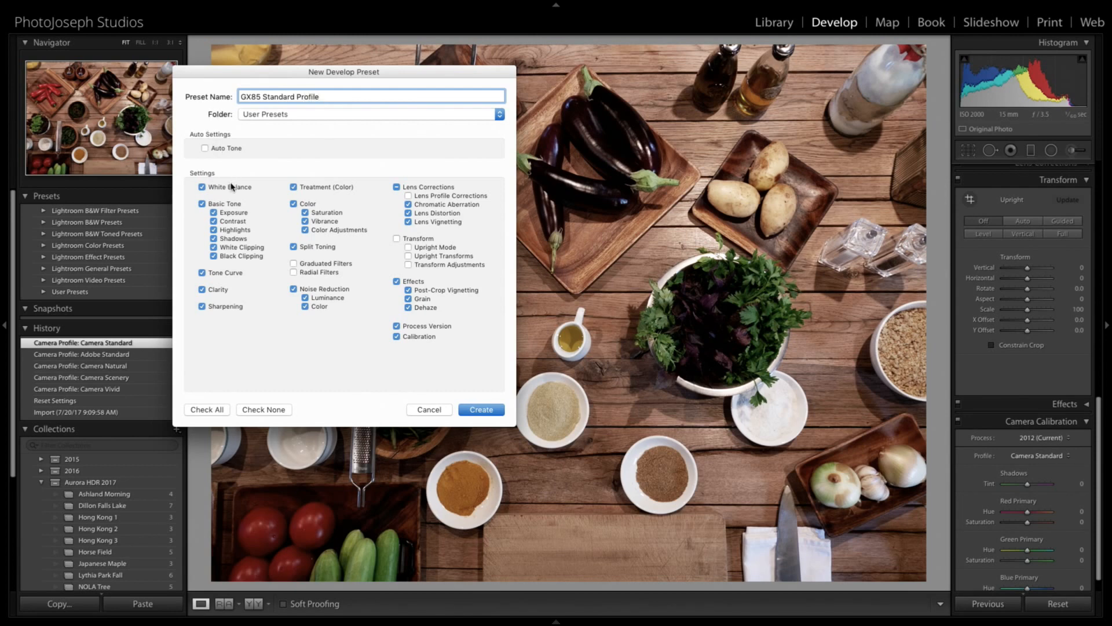
click(262, 409)
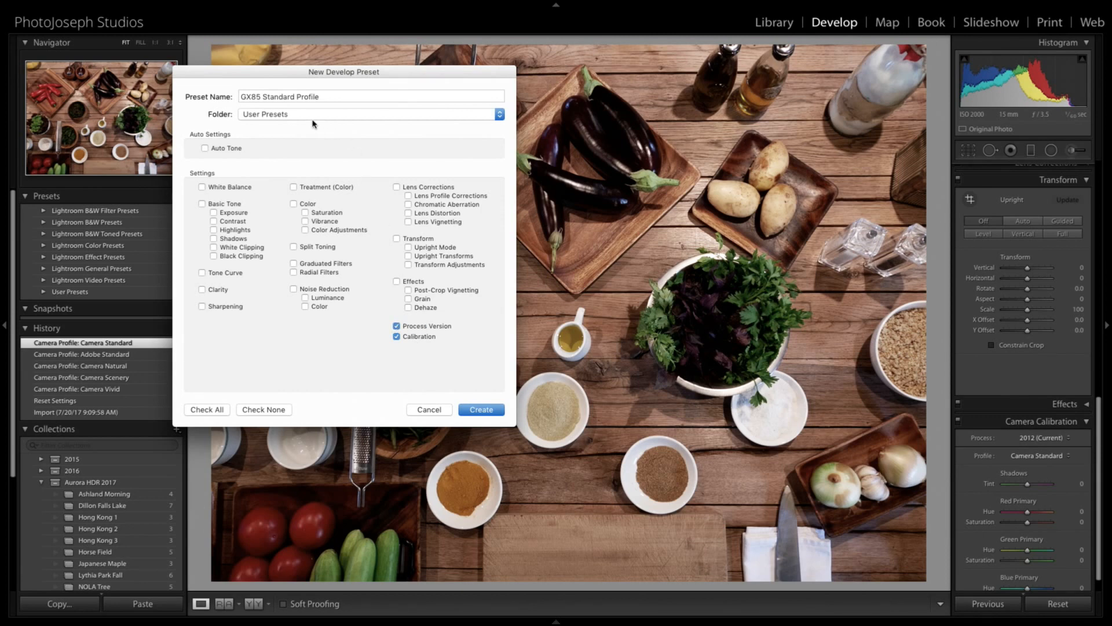
click(472, 410)
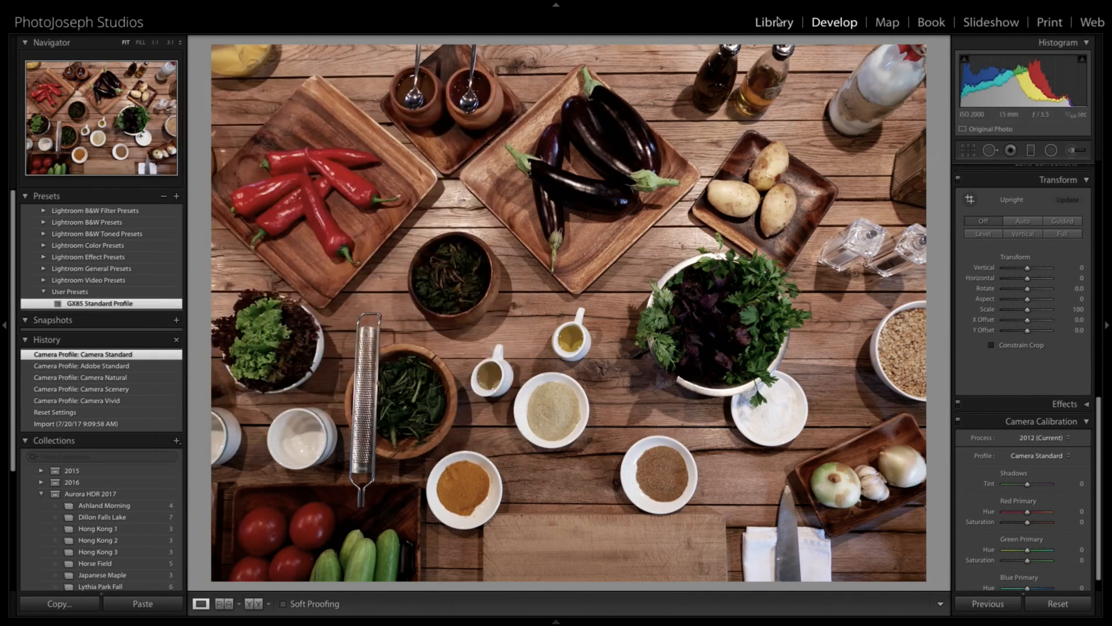
- Set up an import from the LUMIX profiles folder with GX85 Standard Profile as the develop settings, and cancel it
click(776, 22)
click(67, 603)
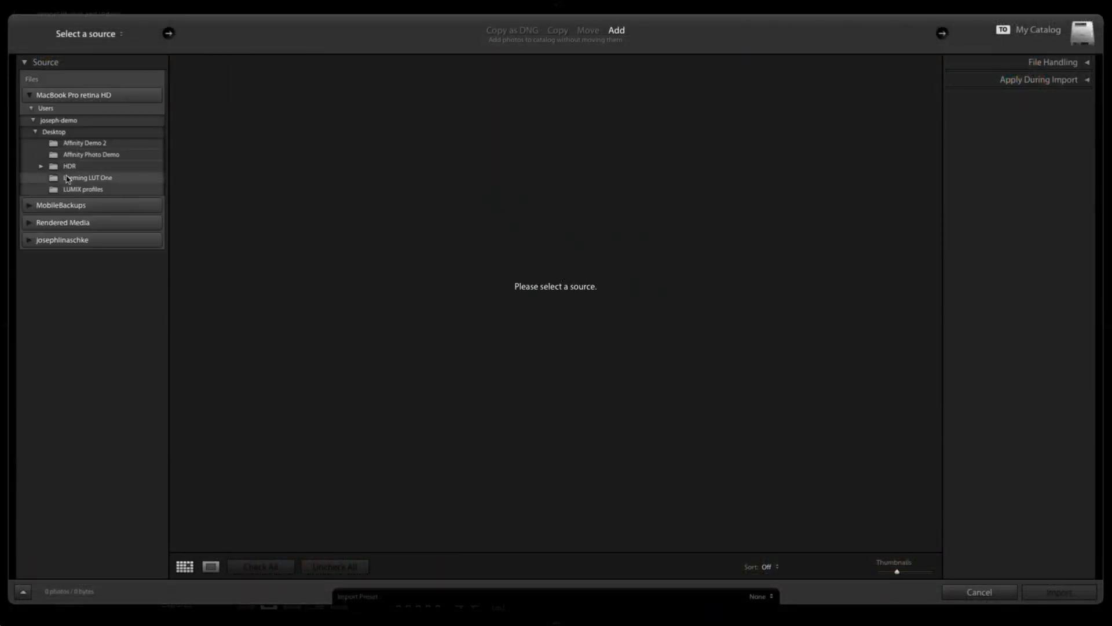
click(81, 189)
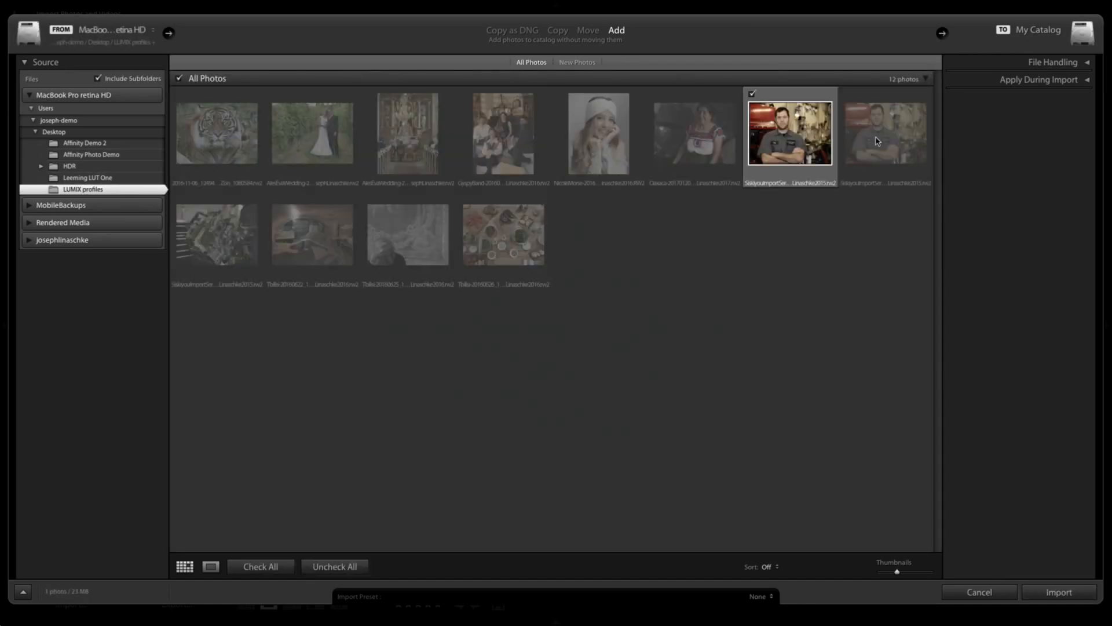
click(1065, 83)
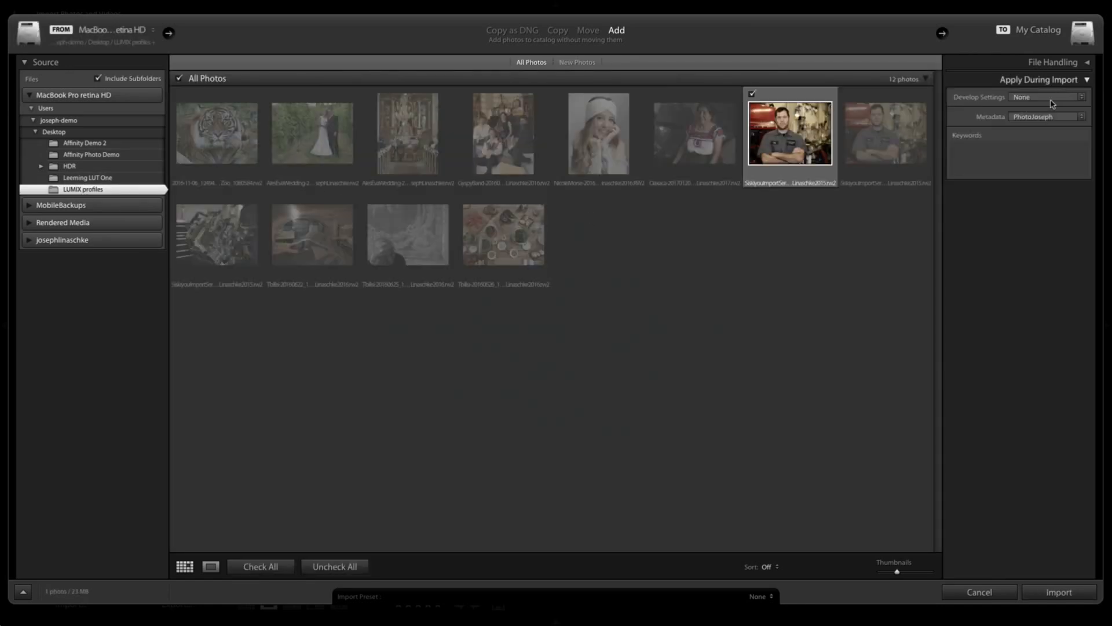
click(1050, 99)
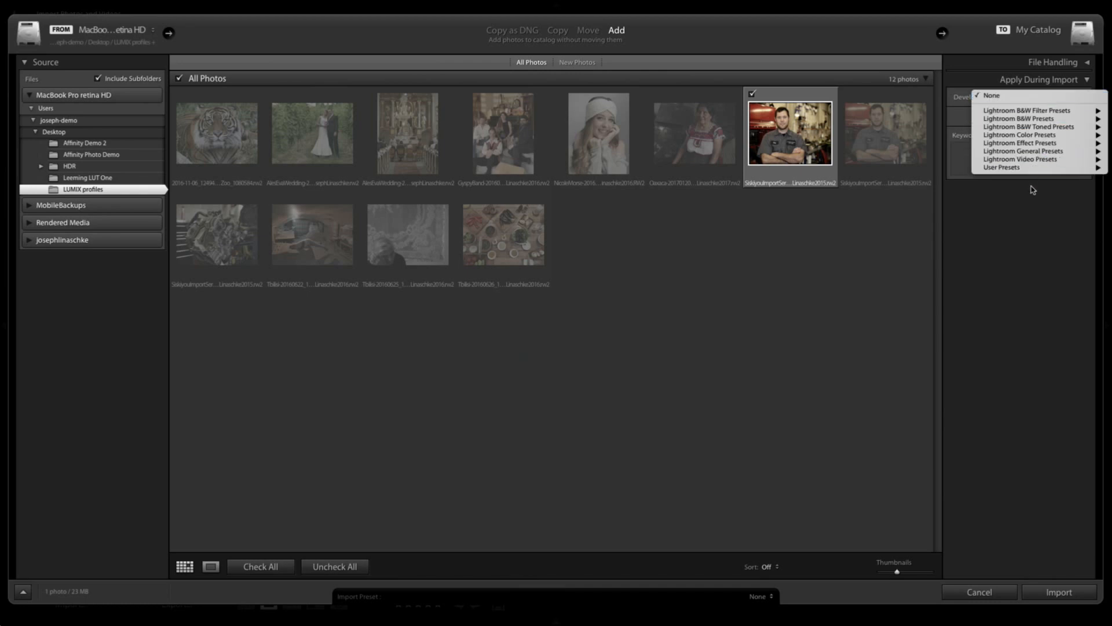
mouse_move(1016, 168)
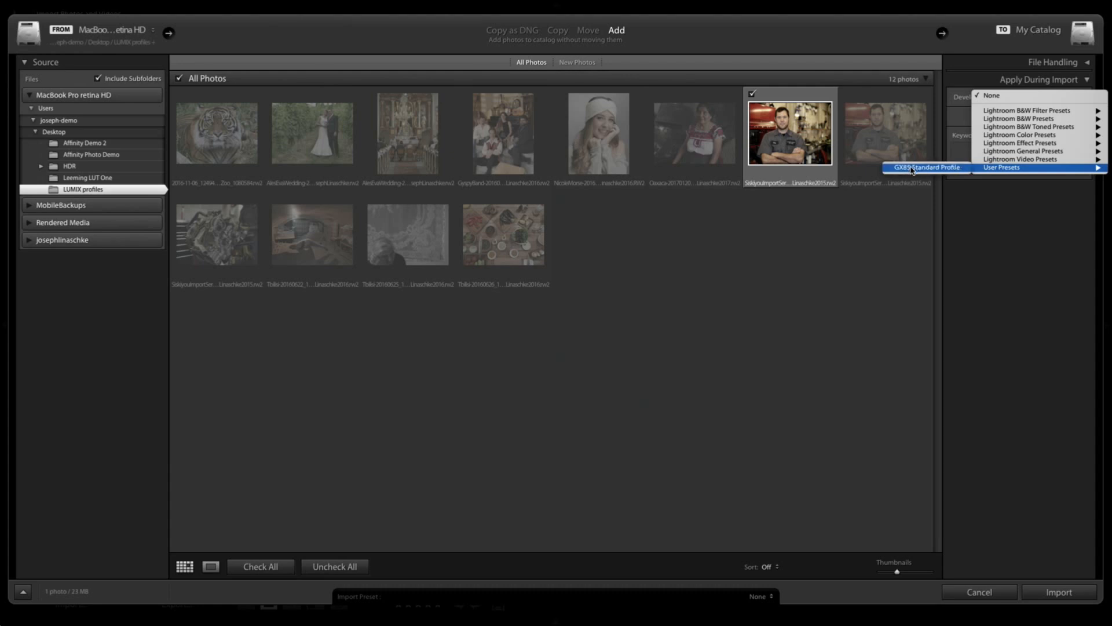
click(962, 167)
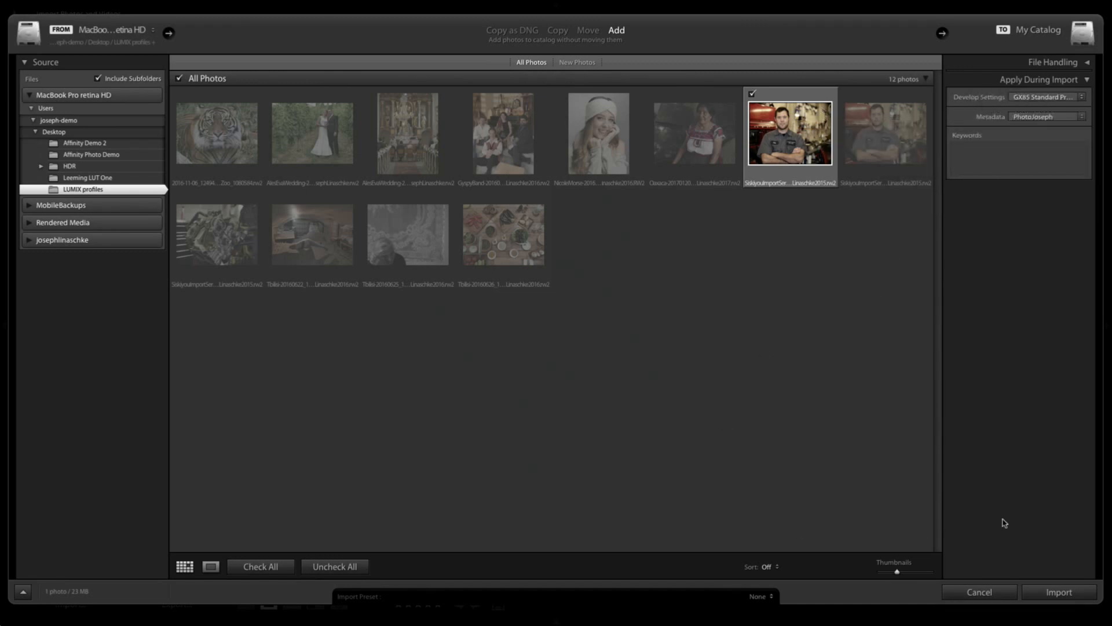
click(974, 597)
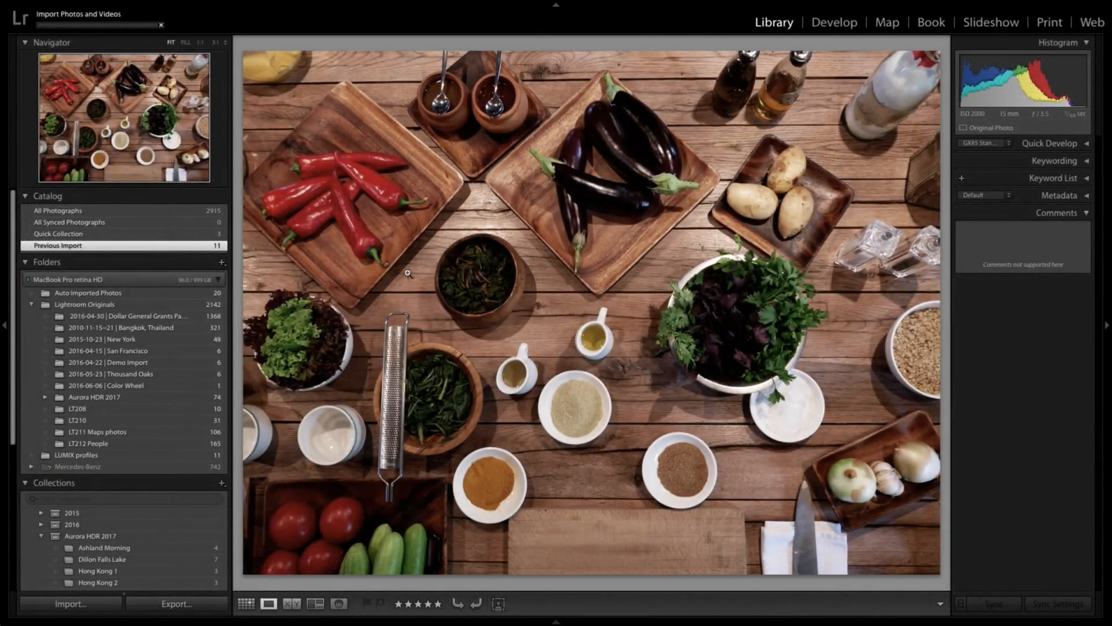
- Try applying the food photo's settings to the vineyard wedding photo as previous settings, and undo the change
key(g)
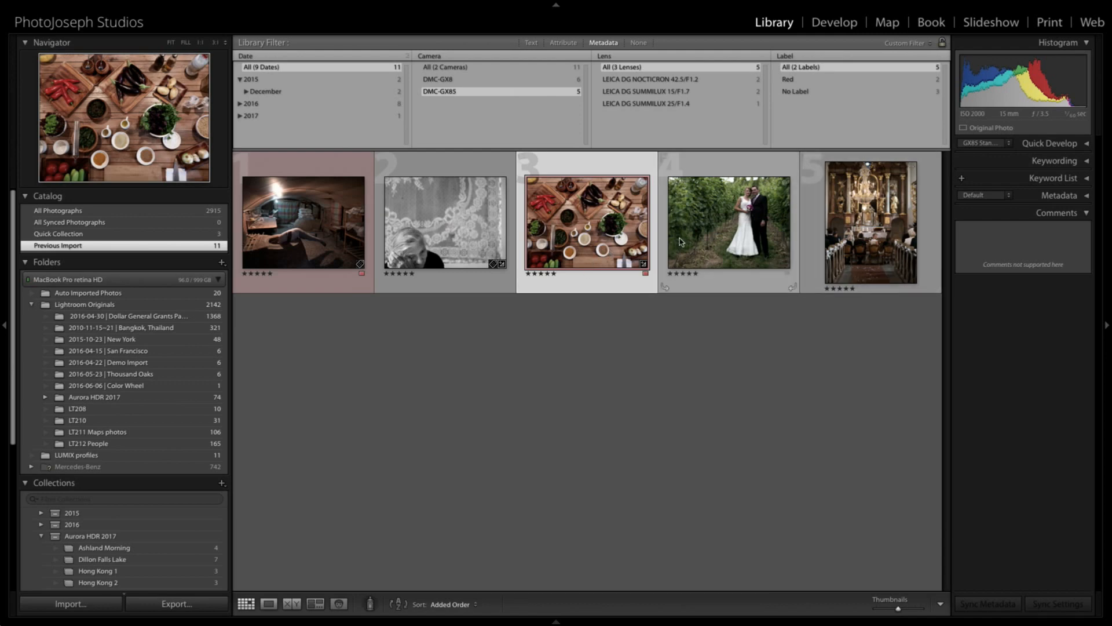
click(833, 26)
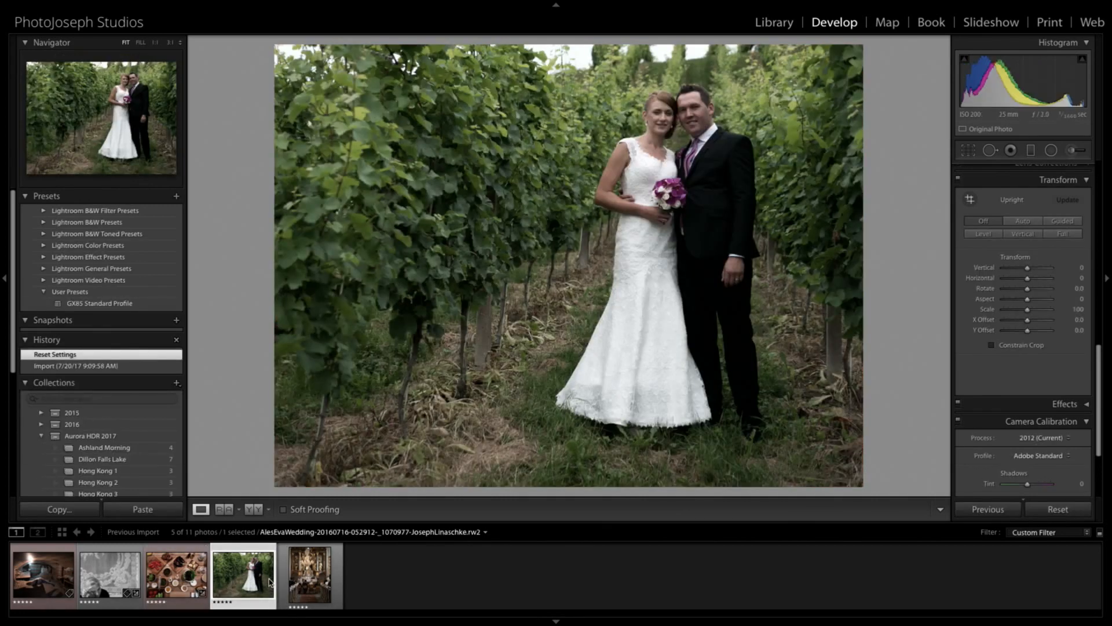
click(997, 512)
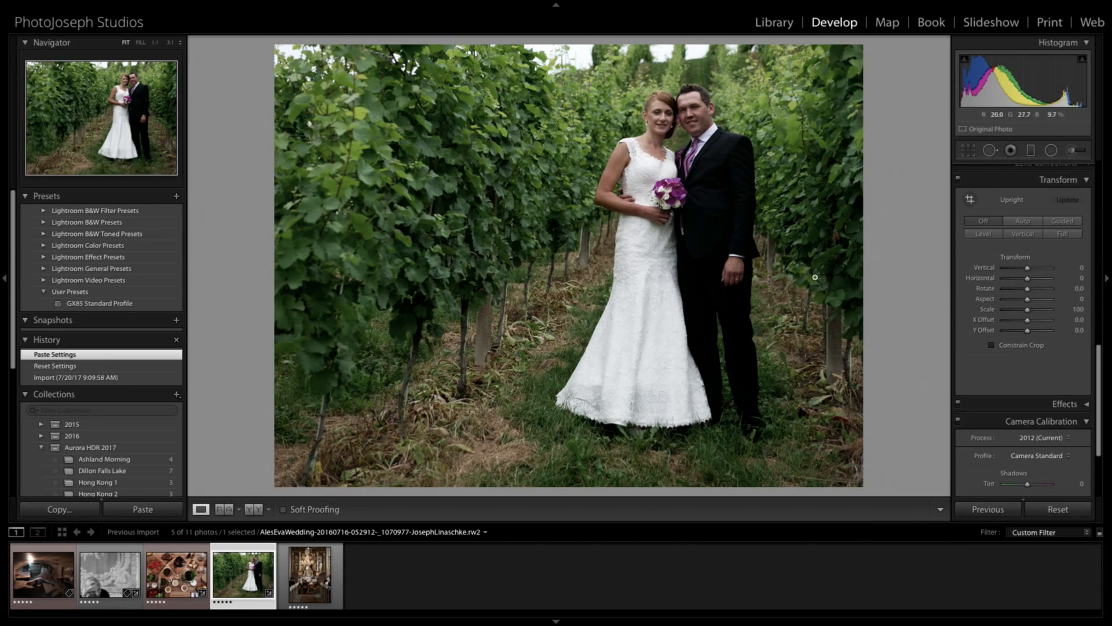
key(ctrl+z)
- Copy only the Process Version and Calibration settings from the food photo
key(Left)
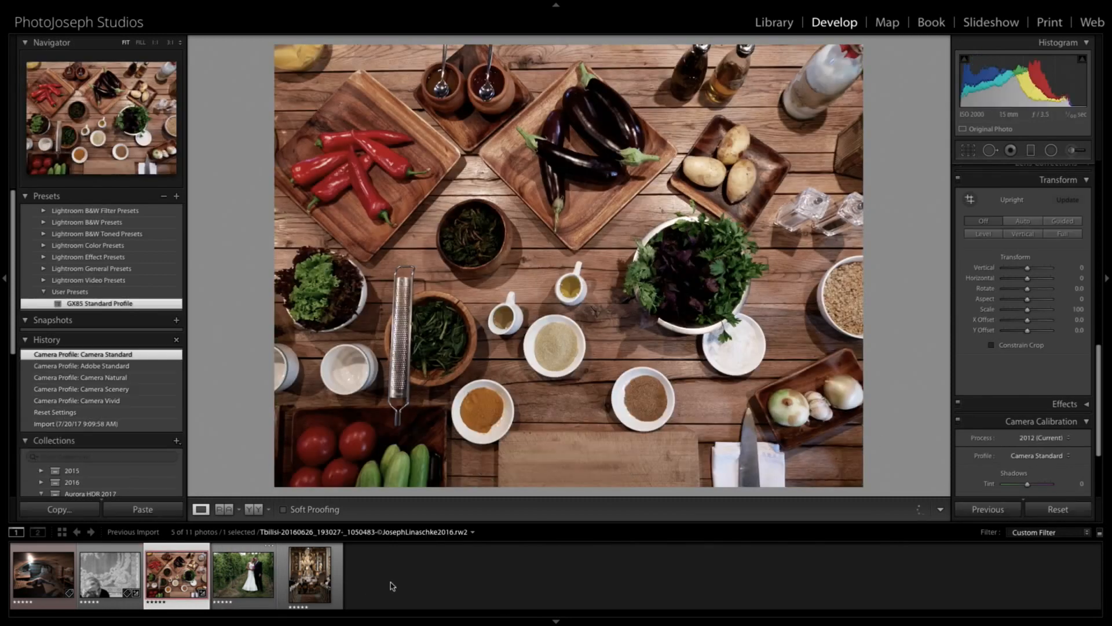
key(ctrl+shift+c)
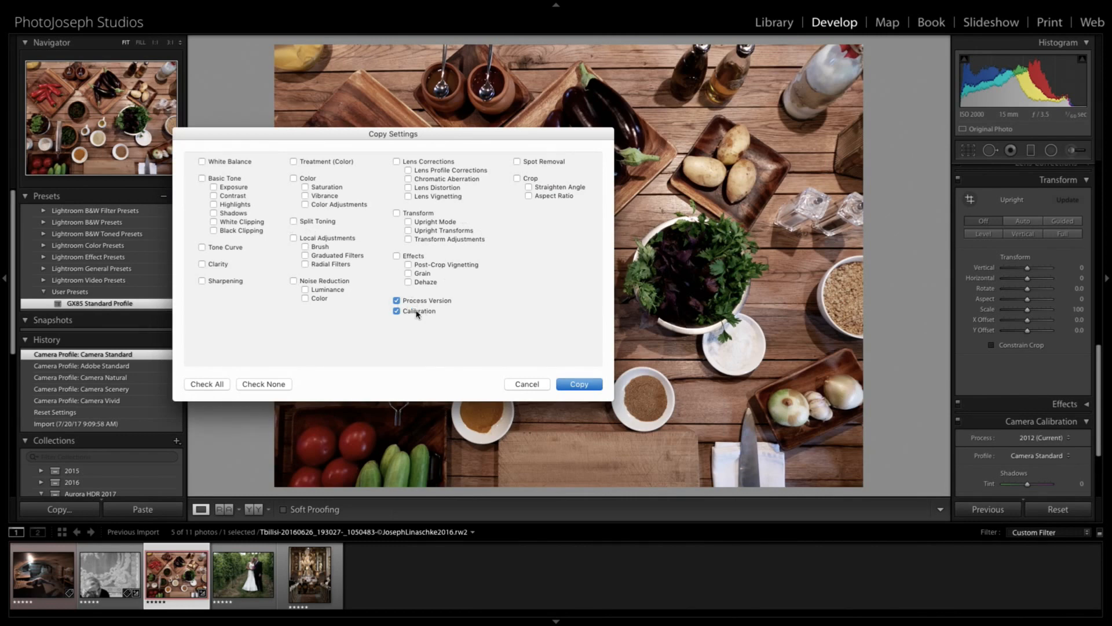
click(567, 385)
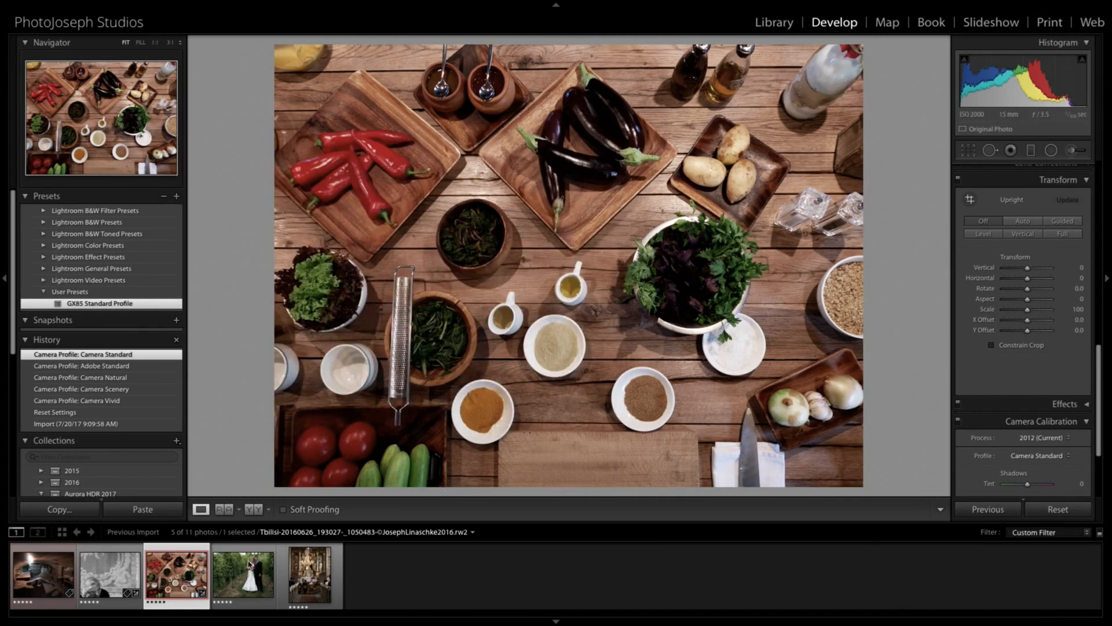
- Select the vineyard and church wedding photos, paste the copied settings, and check the church photo
click(264, 558)
shift+click(317, 575)
key(ctrl+shift+v)
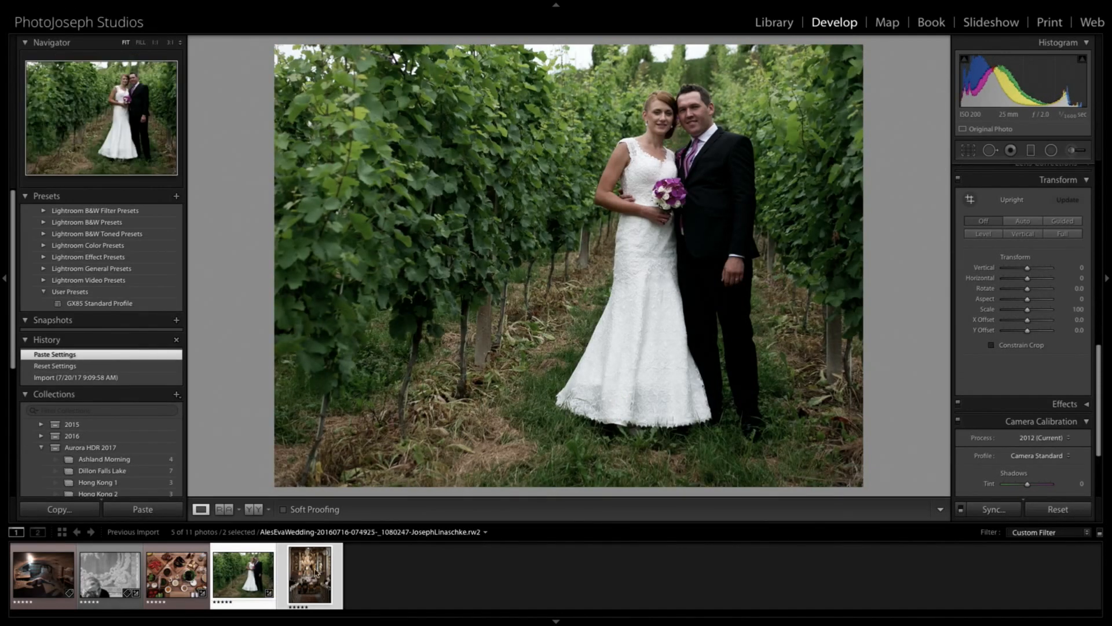
click(317, 573)
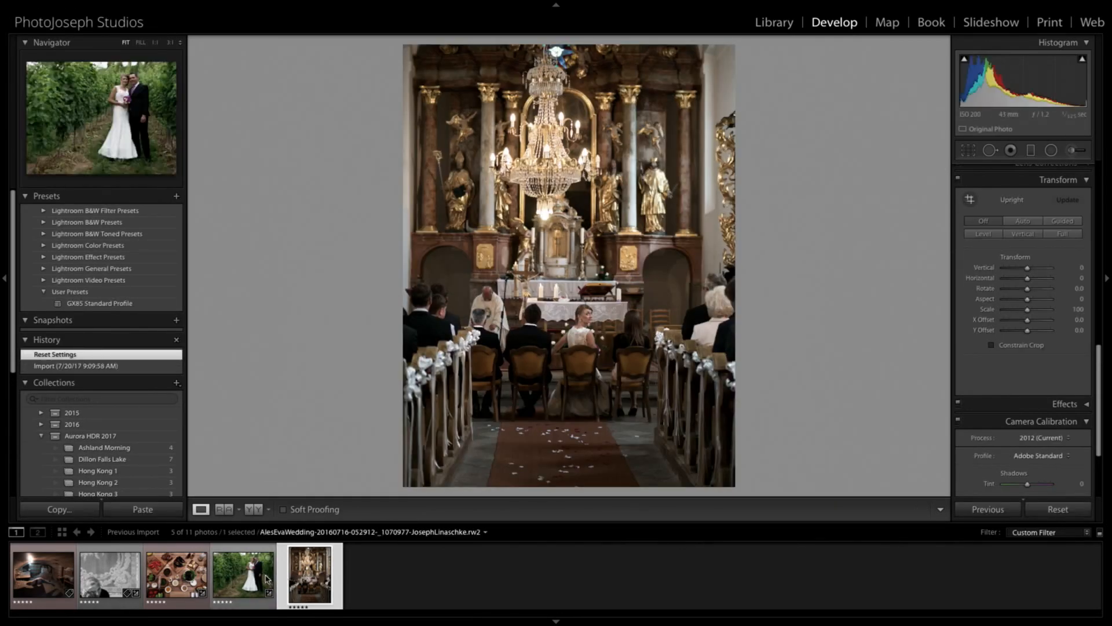
- Paste the copied Process Version and Calibration settings onto the church wedding photo
click(267, 579)
click(313, 579)
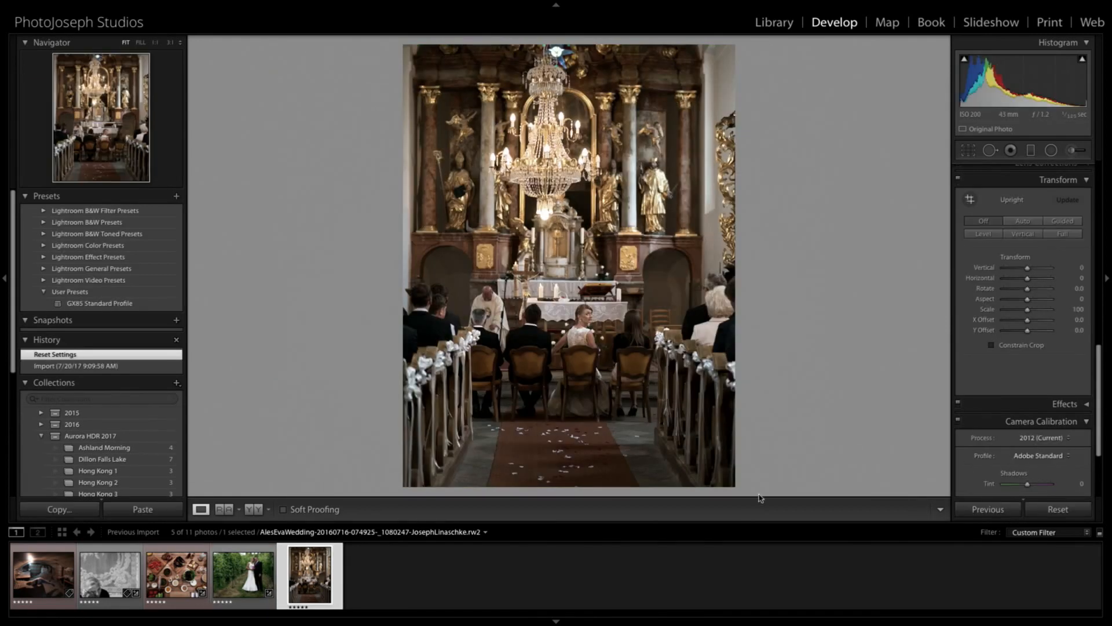
key(ctrl+shift+v)
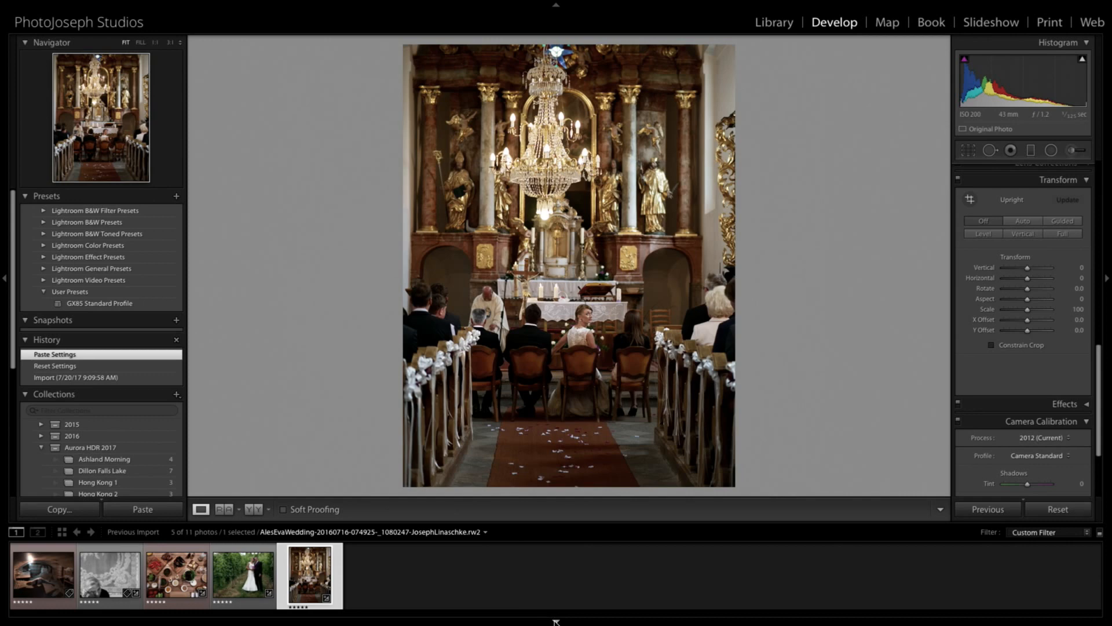
click(239, 583)
shift+click(304, 581)
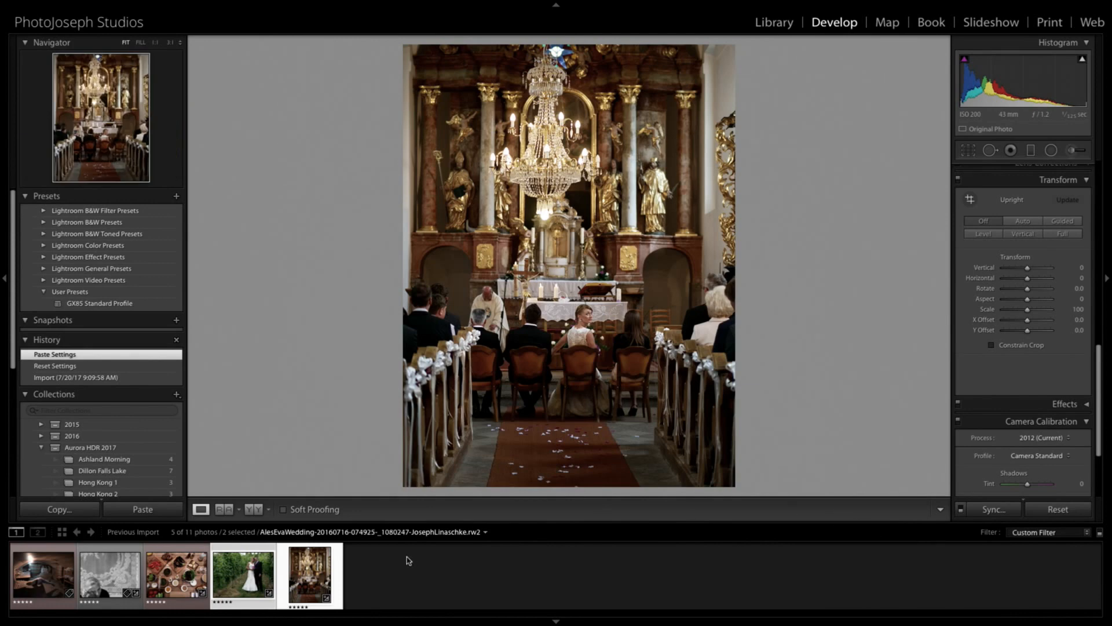
click(177, 573)
click(312, 577)
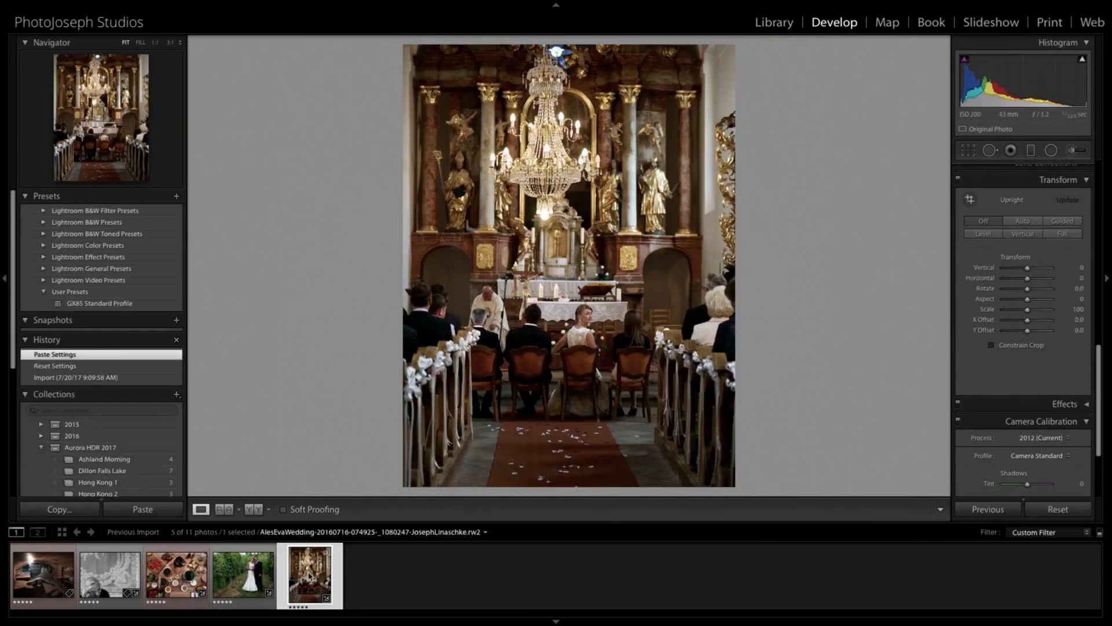
- Set the camera profile of the vineyard and church wedding photos back to Adobe Standard
click(177, 573)
click(243, 574)
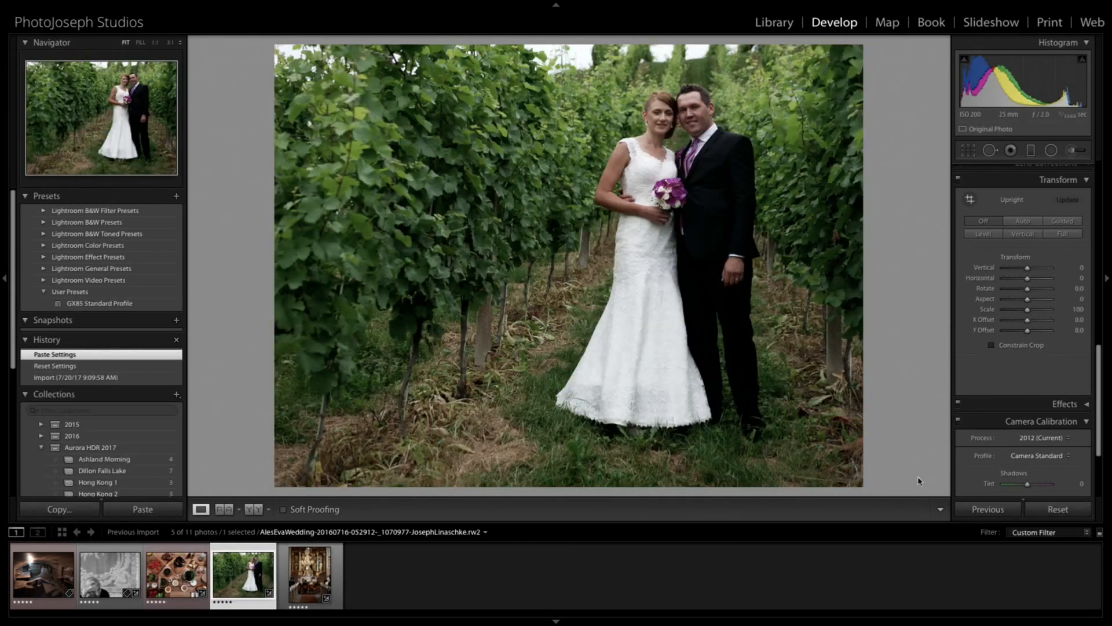
click(1049, 455)
click(1037, 406)
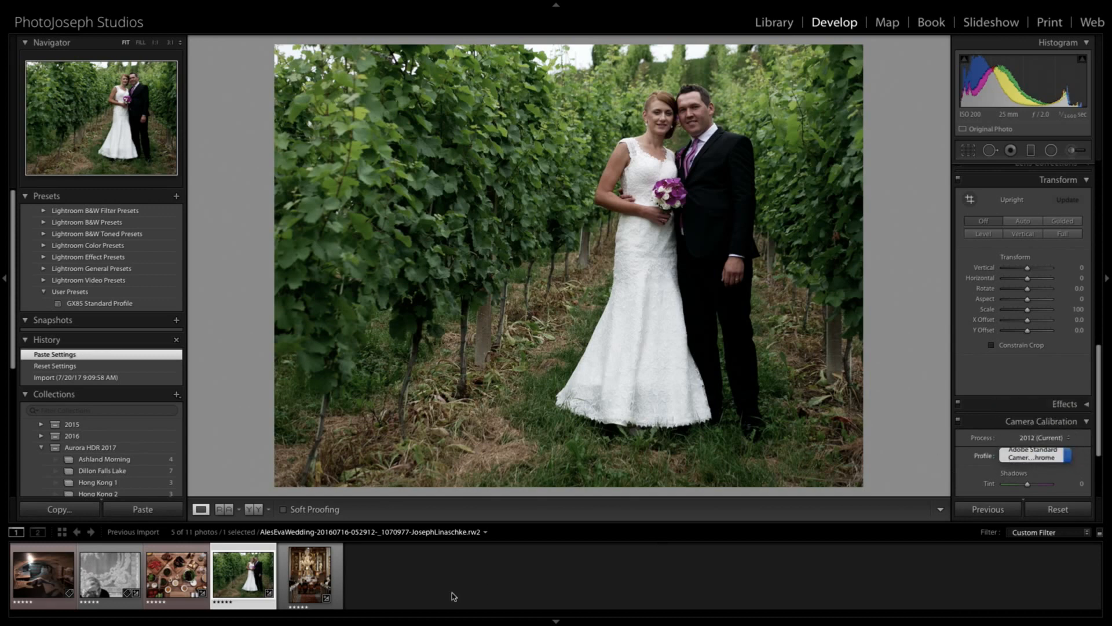
click(299, 594)
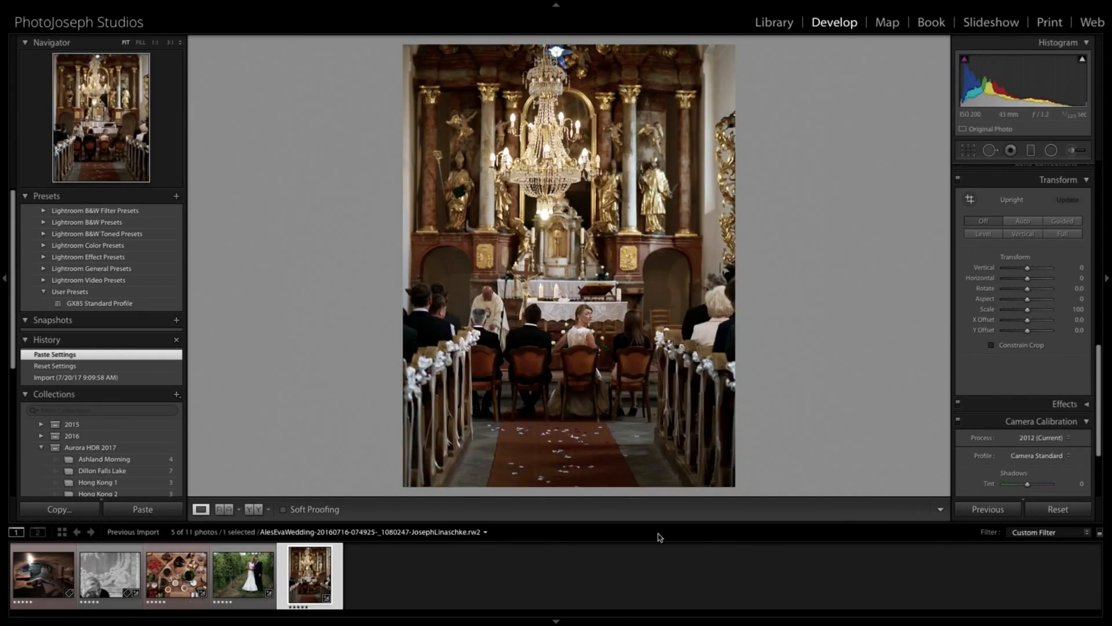
click(1025, 456)
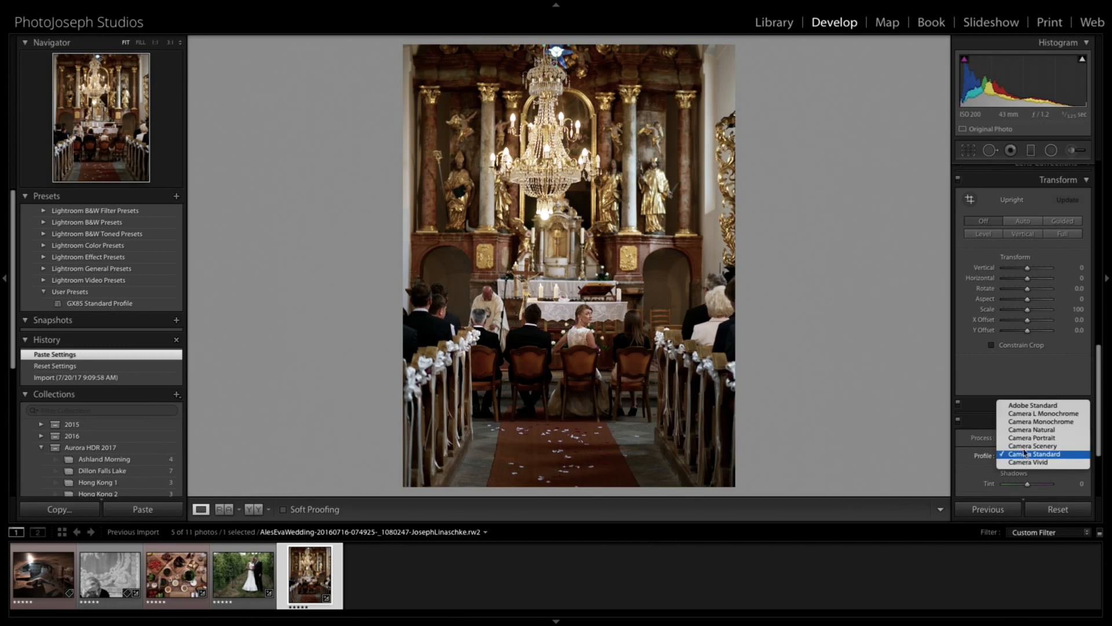
click(1016, 407)
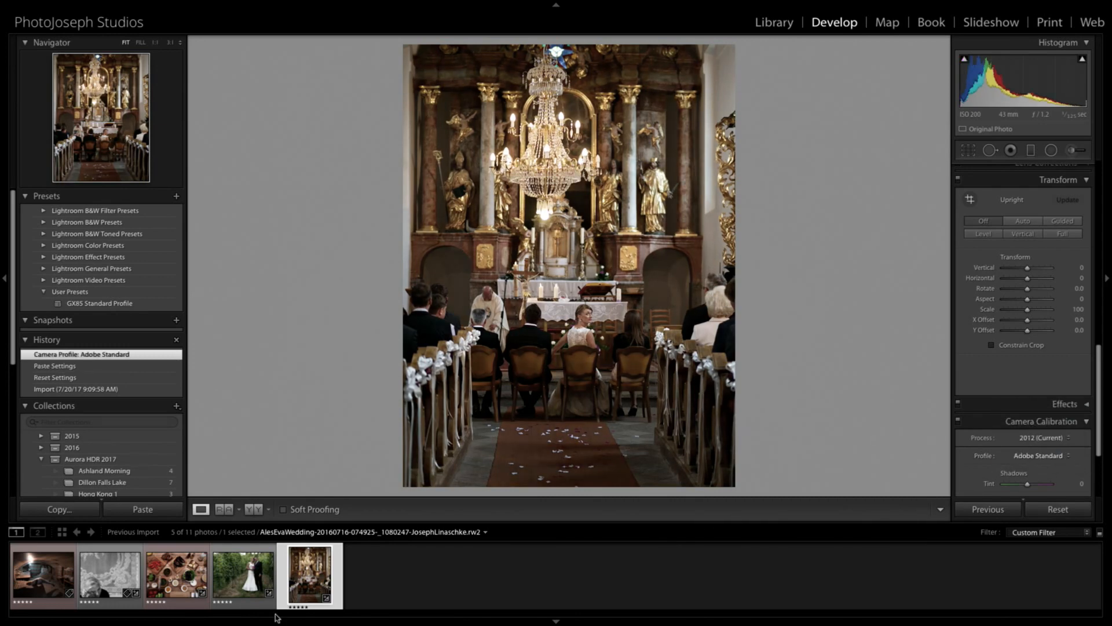
- Synchronize only Process Version and Calibration from the food photo to the vineyard and church wedding photos
click(236, 588)
click(190, 579)
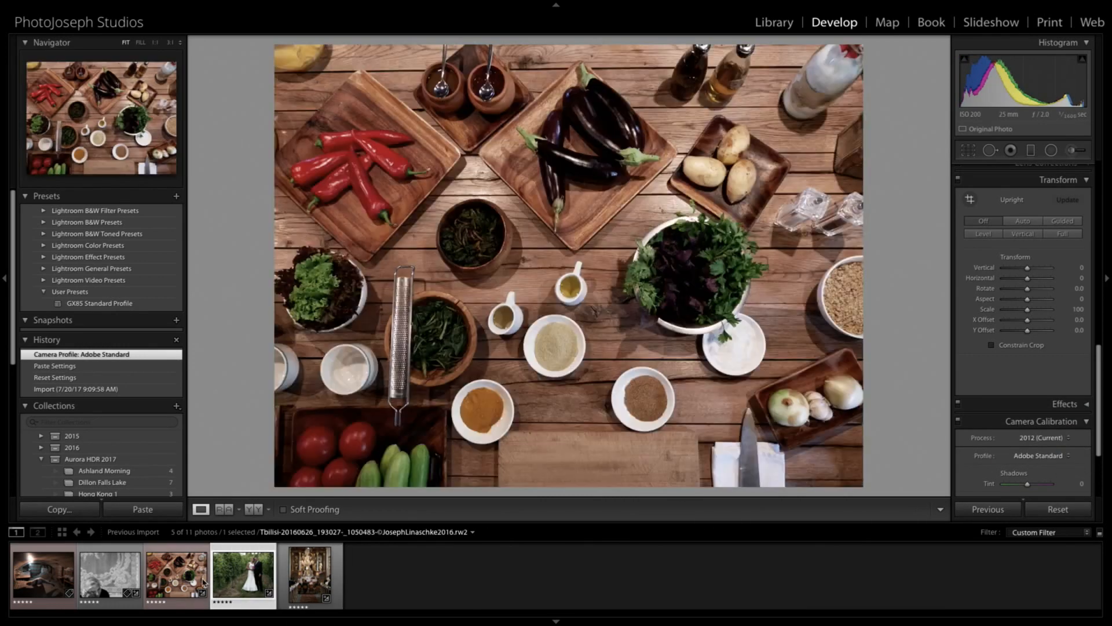
shift+click(310, 575)
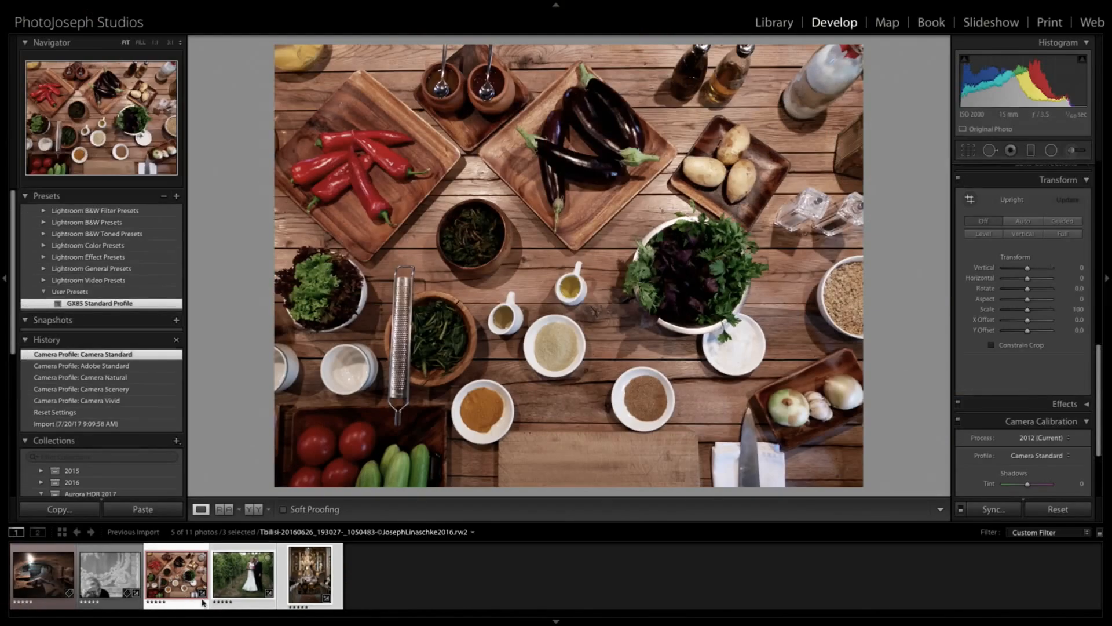
click(1011, 510)
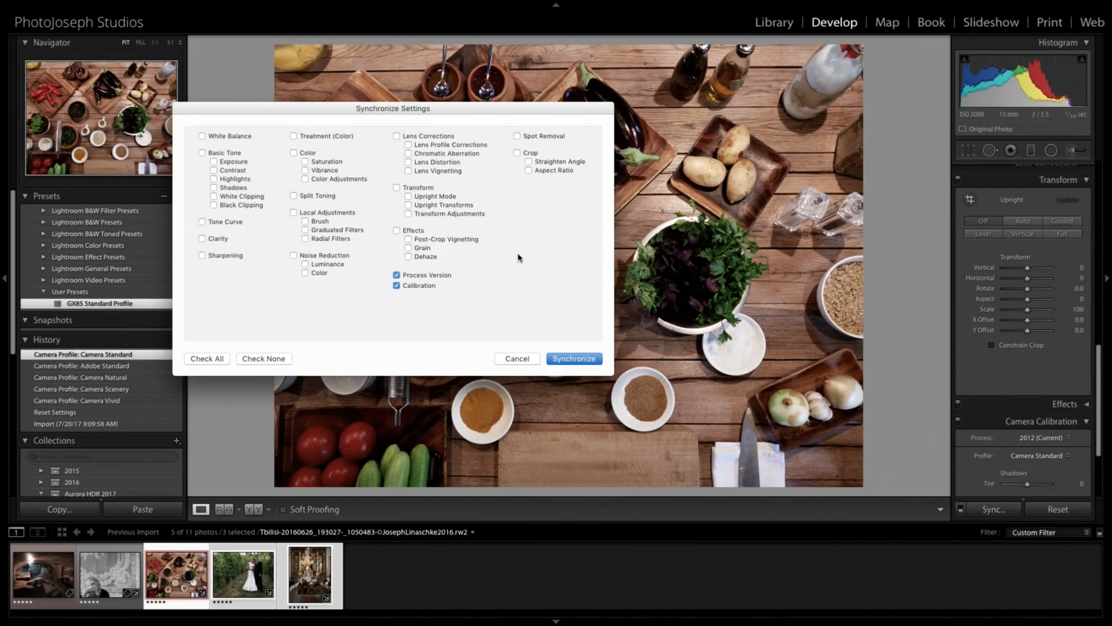
click(584, 359)
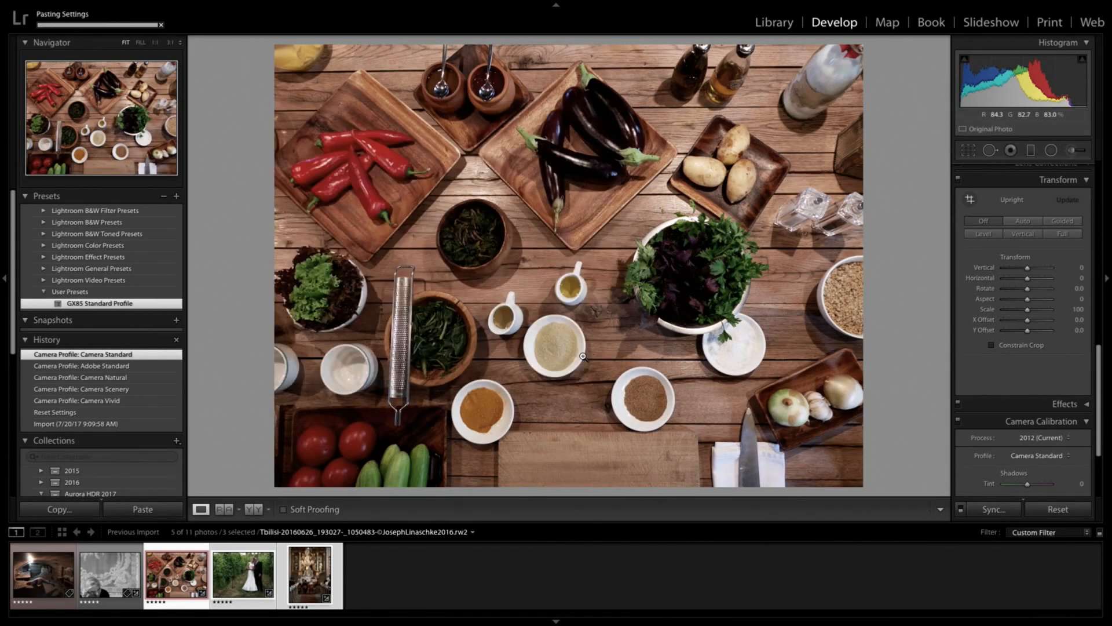
- Check the camera profile on the vineyard and church wedding photos, and return to the first photo in the filmstrip
click(409, 581)
click(244, 573)
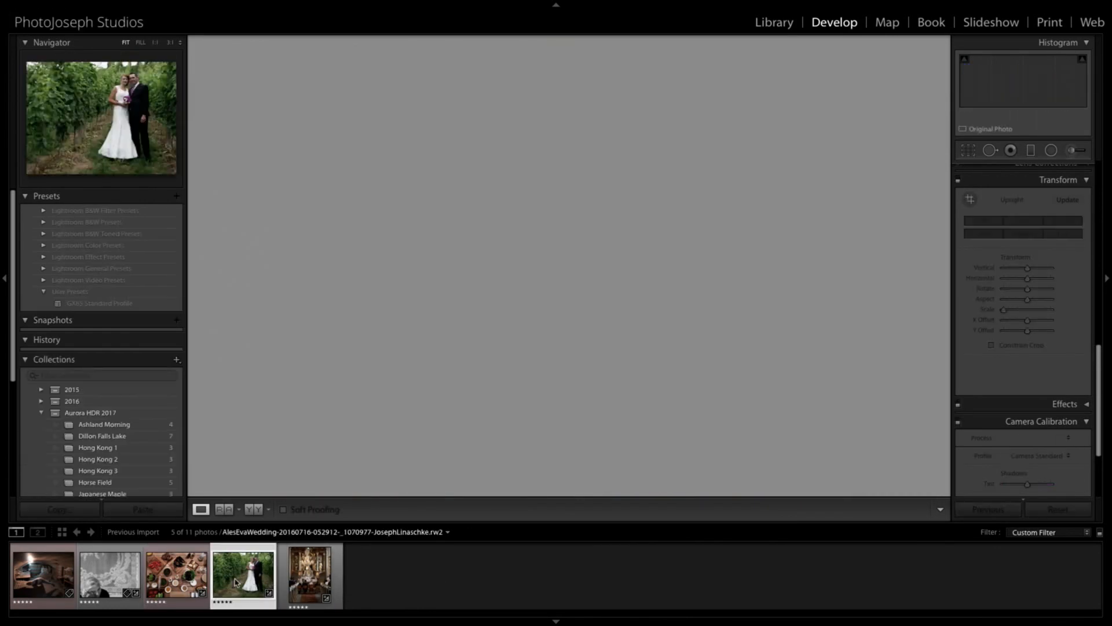
click(315, 566)
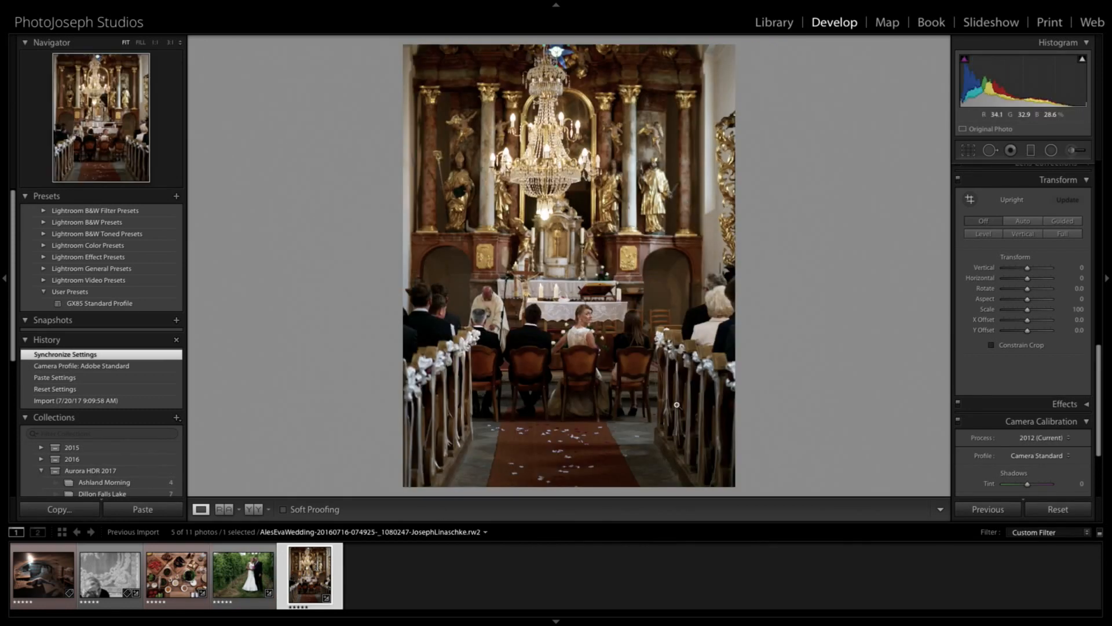
key(Left)
key(Left)
key(Left)
key(Left)
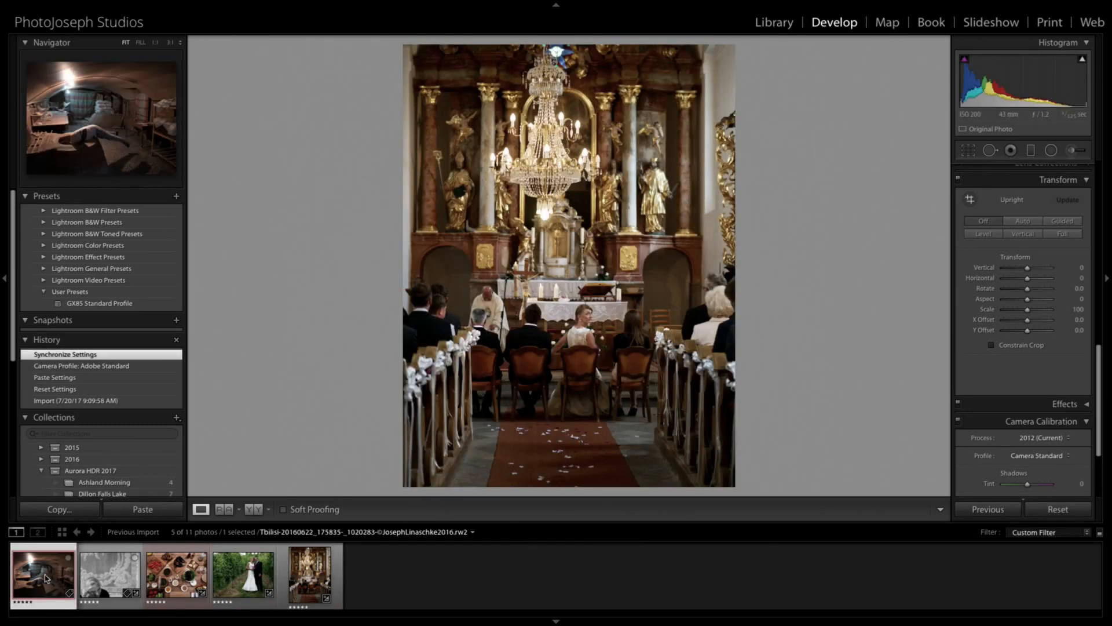